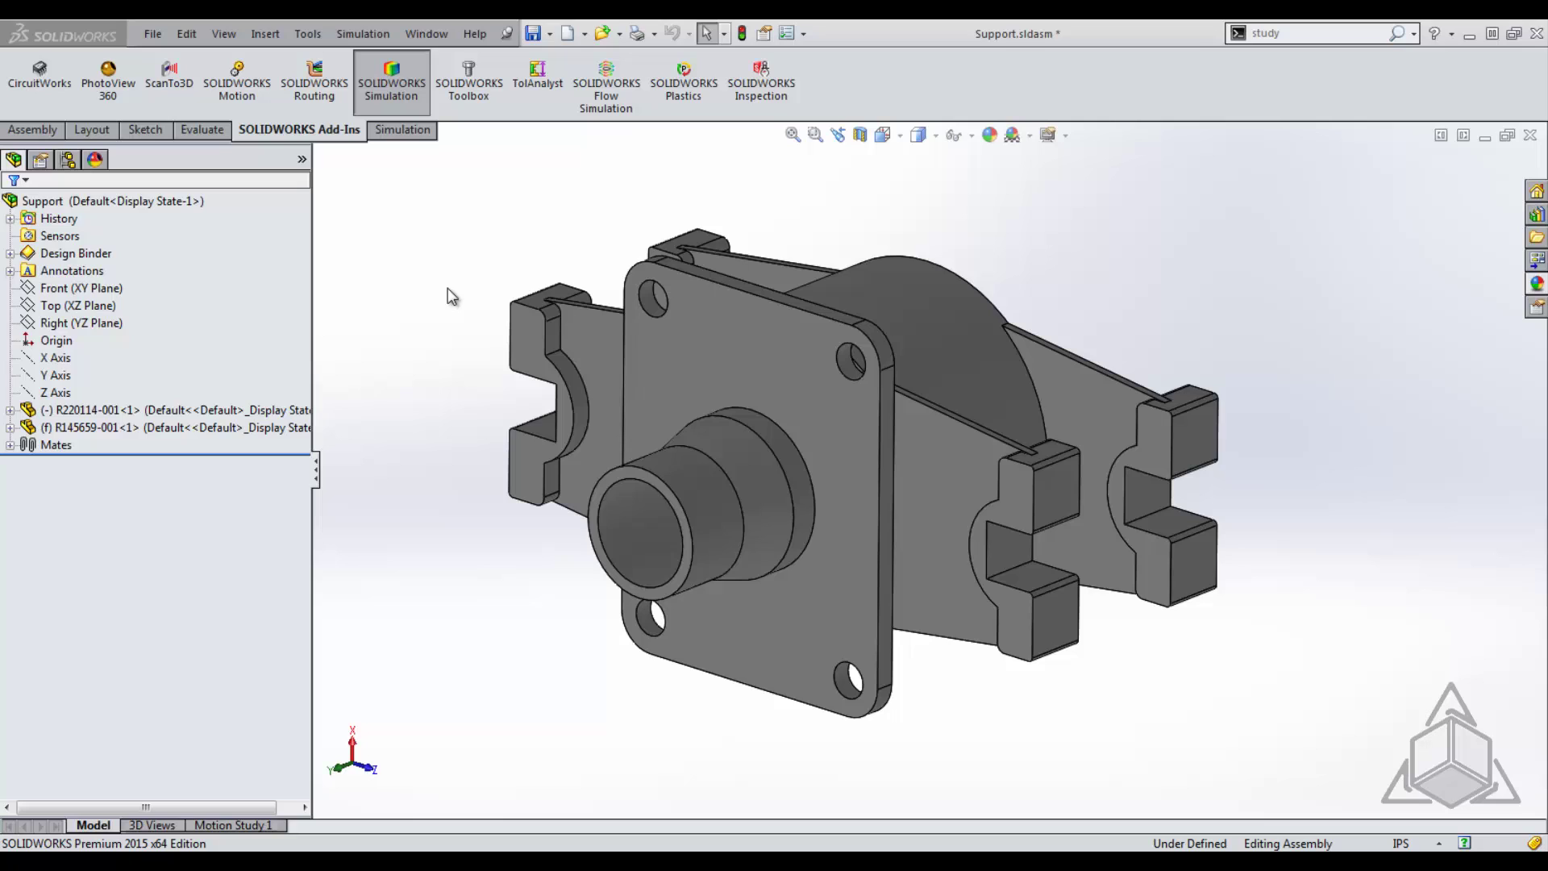
- Examine the shortcut commands and mouse gestures available in the empty graphics area and on the square flange plate
{"action": "left_click", "coordinate": [449, 311]}
{"action": "key", "text": "s"}
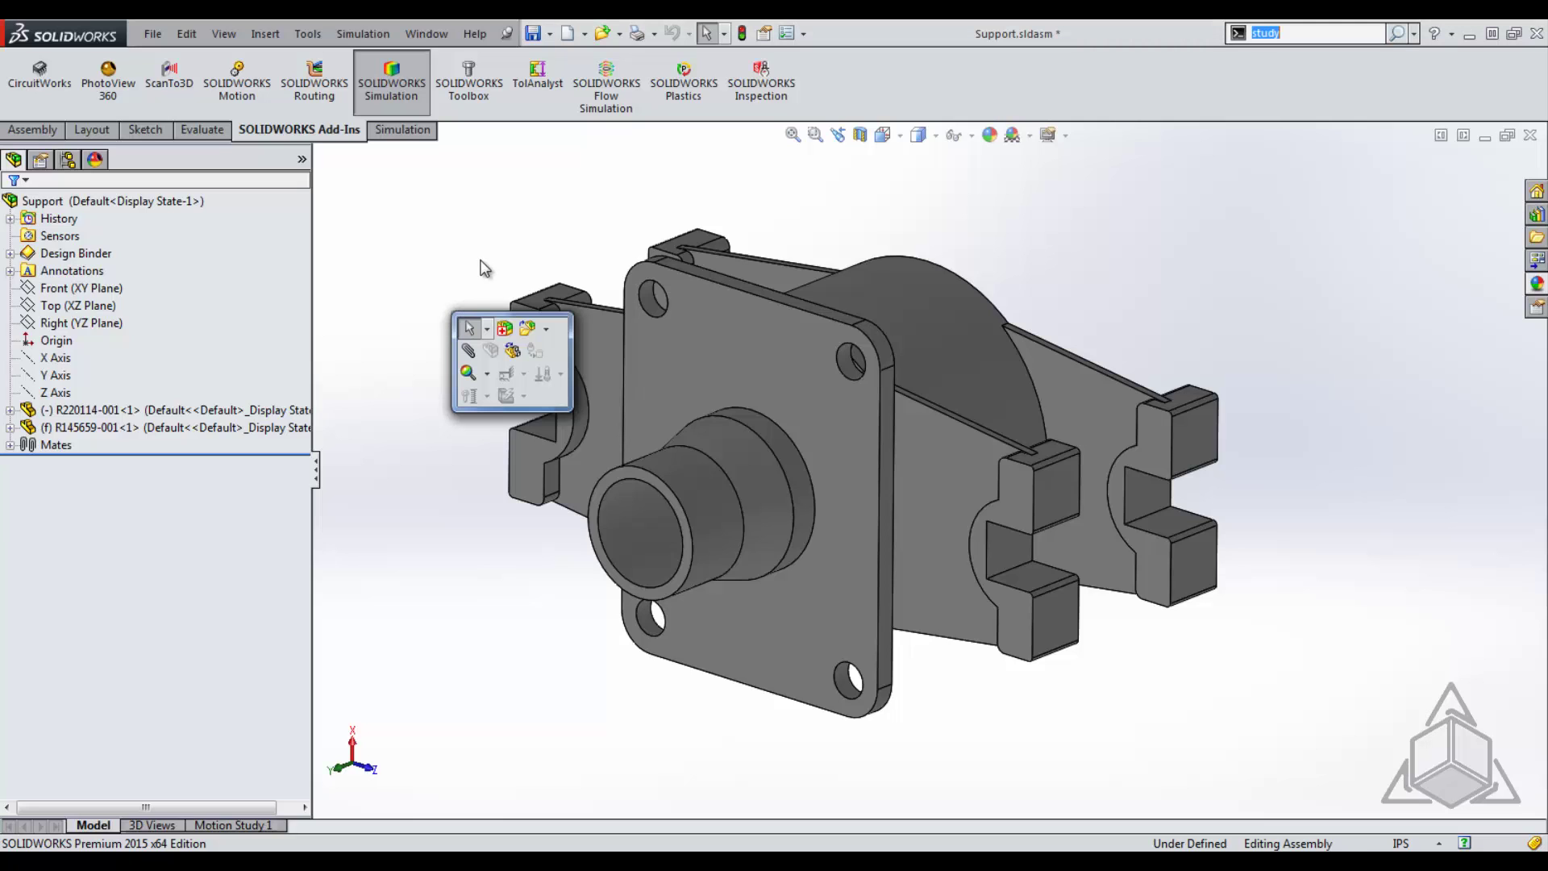
{"action": "right_click_drag", "start_coordinate": [485, 268], "coordinate": [503, 240]}
{"action": "right_click", "coordinate": [689, 343]}
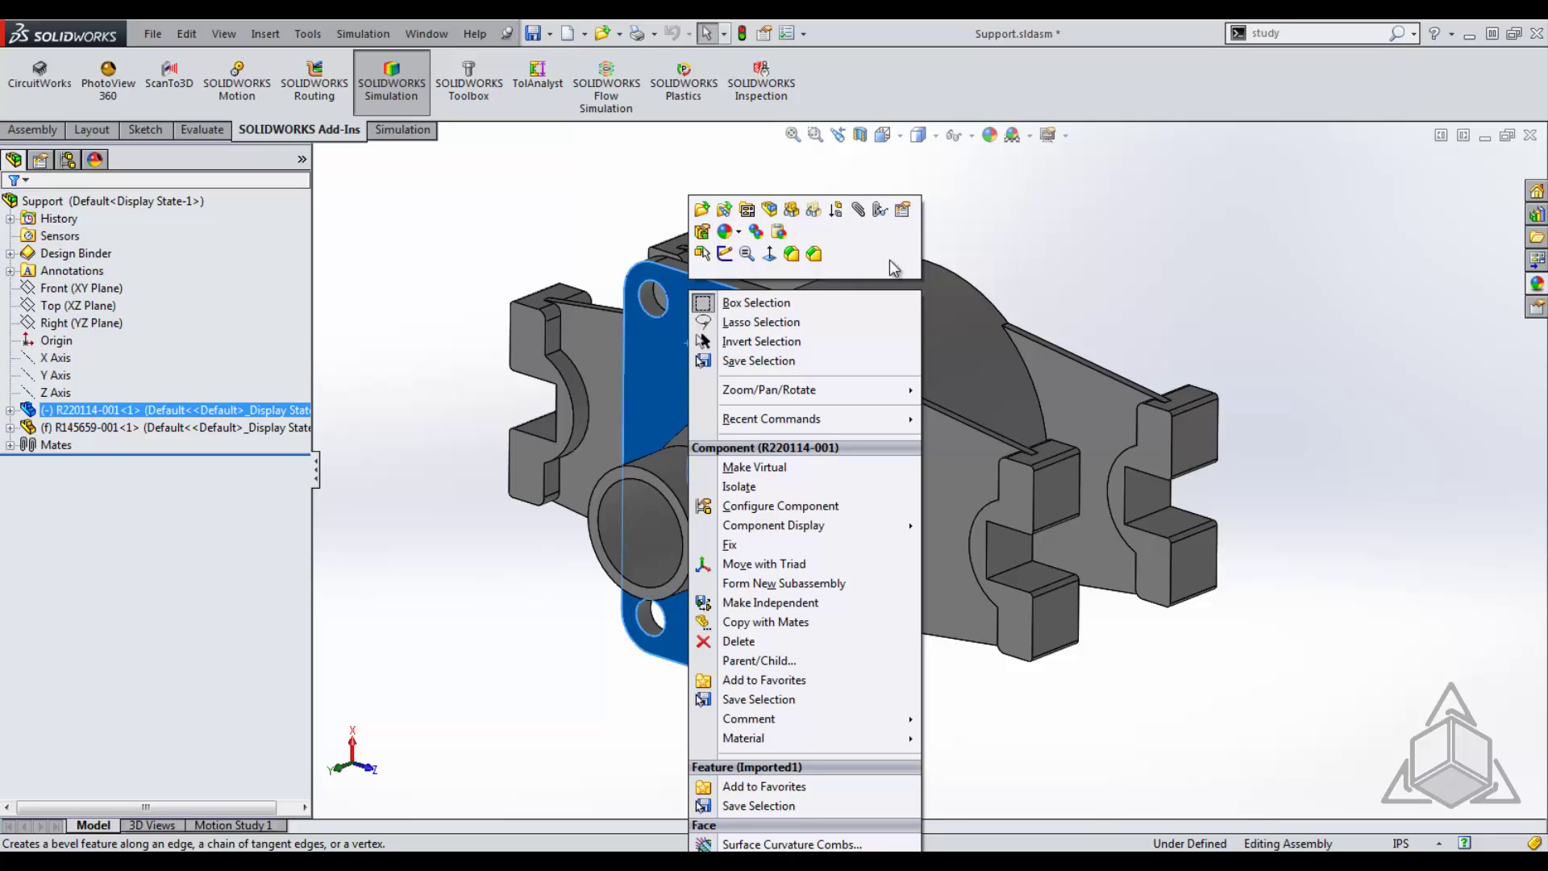
{"action": "left_click", "coordinate": [1084, 253]}
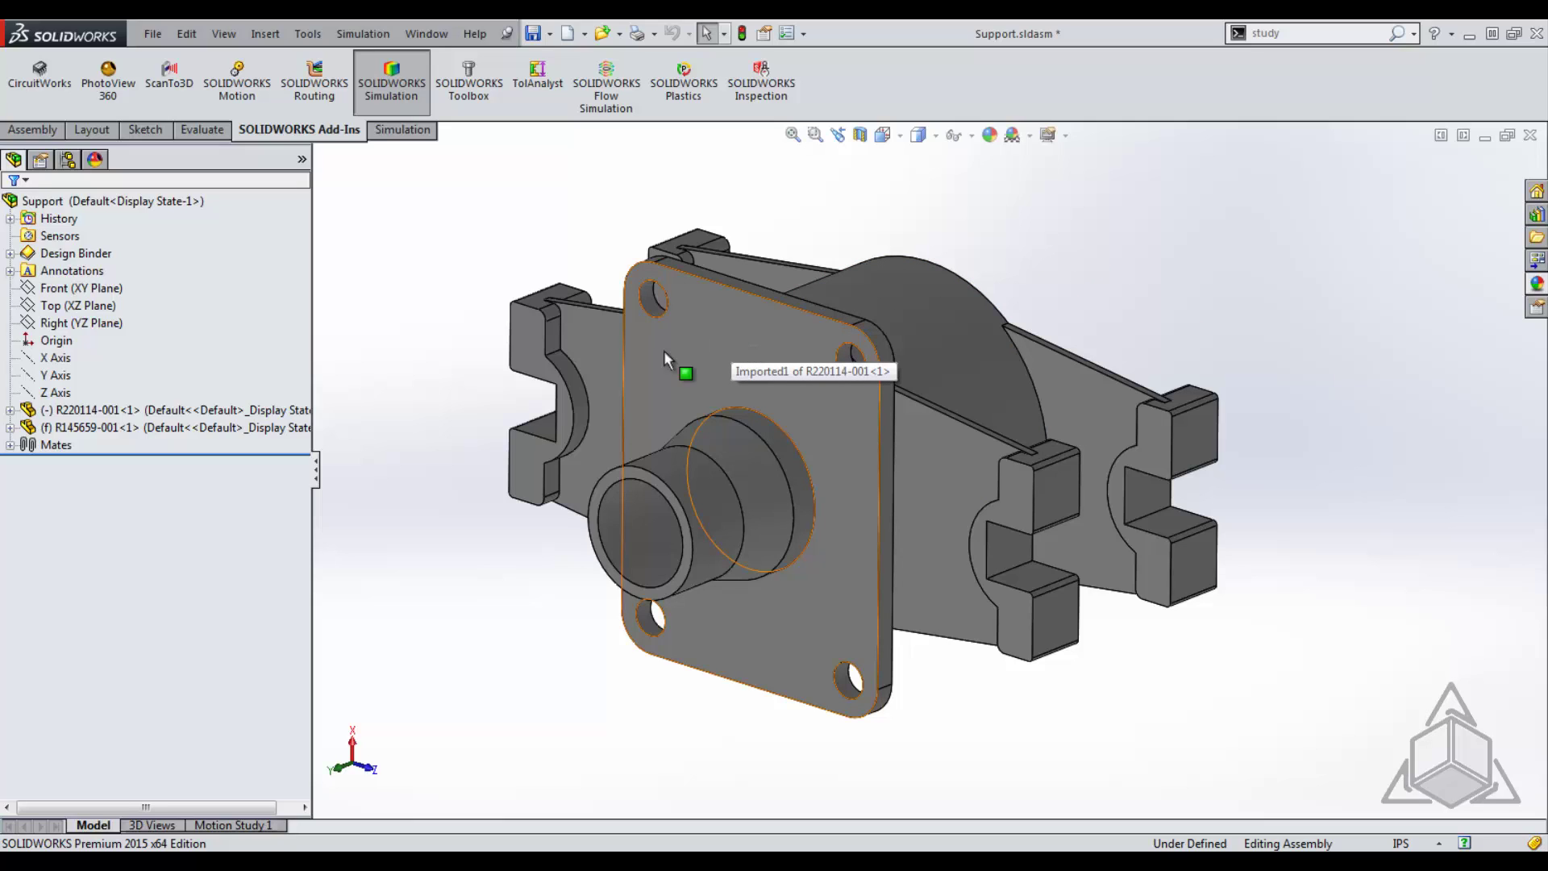
{"action": "right_click_drag", "start_coordinate": [442, 536], "coordinate": [487, 531]}
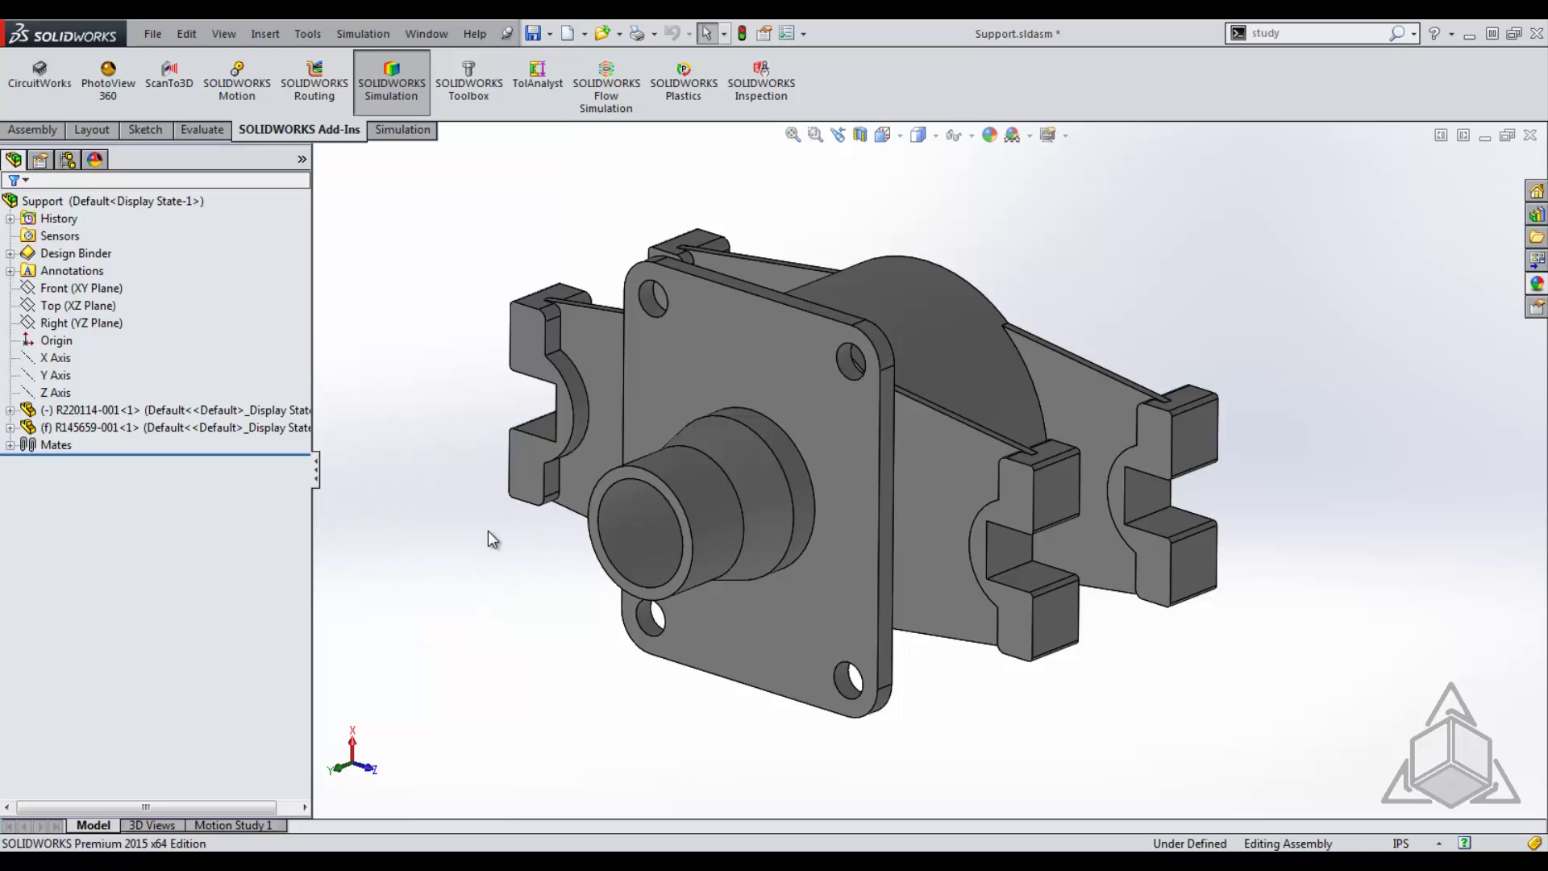
{"action": "key", "text": "s"}
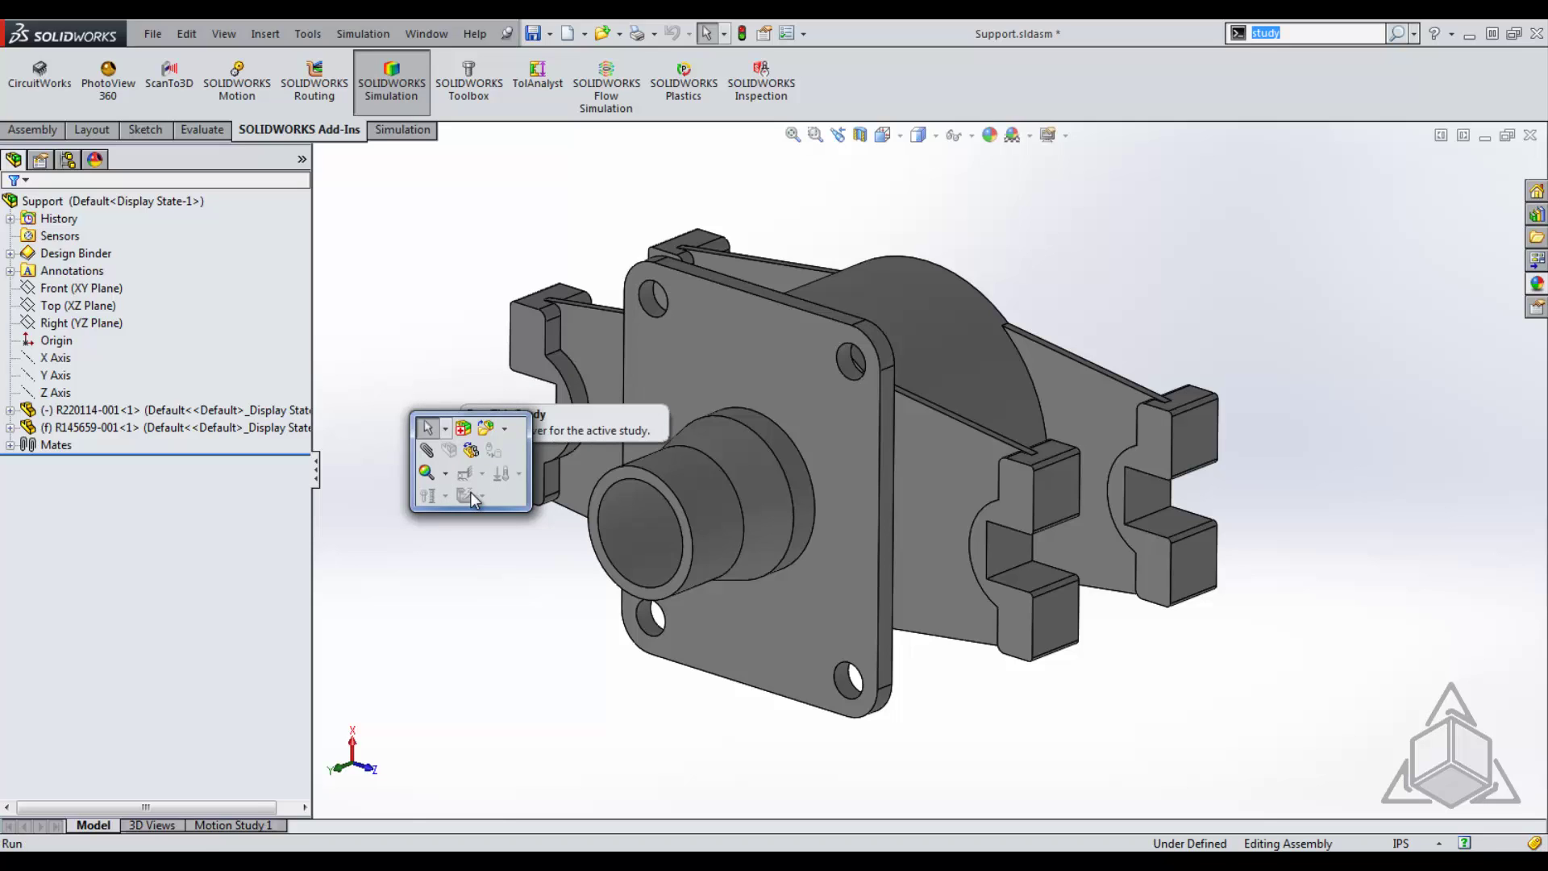
{"action": "left_click", "coordinate": [478, 563]}
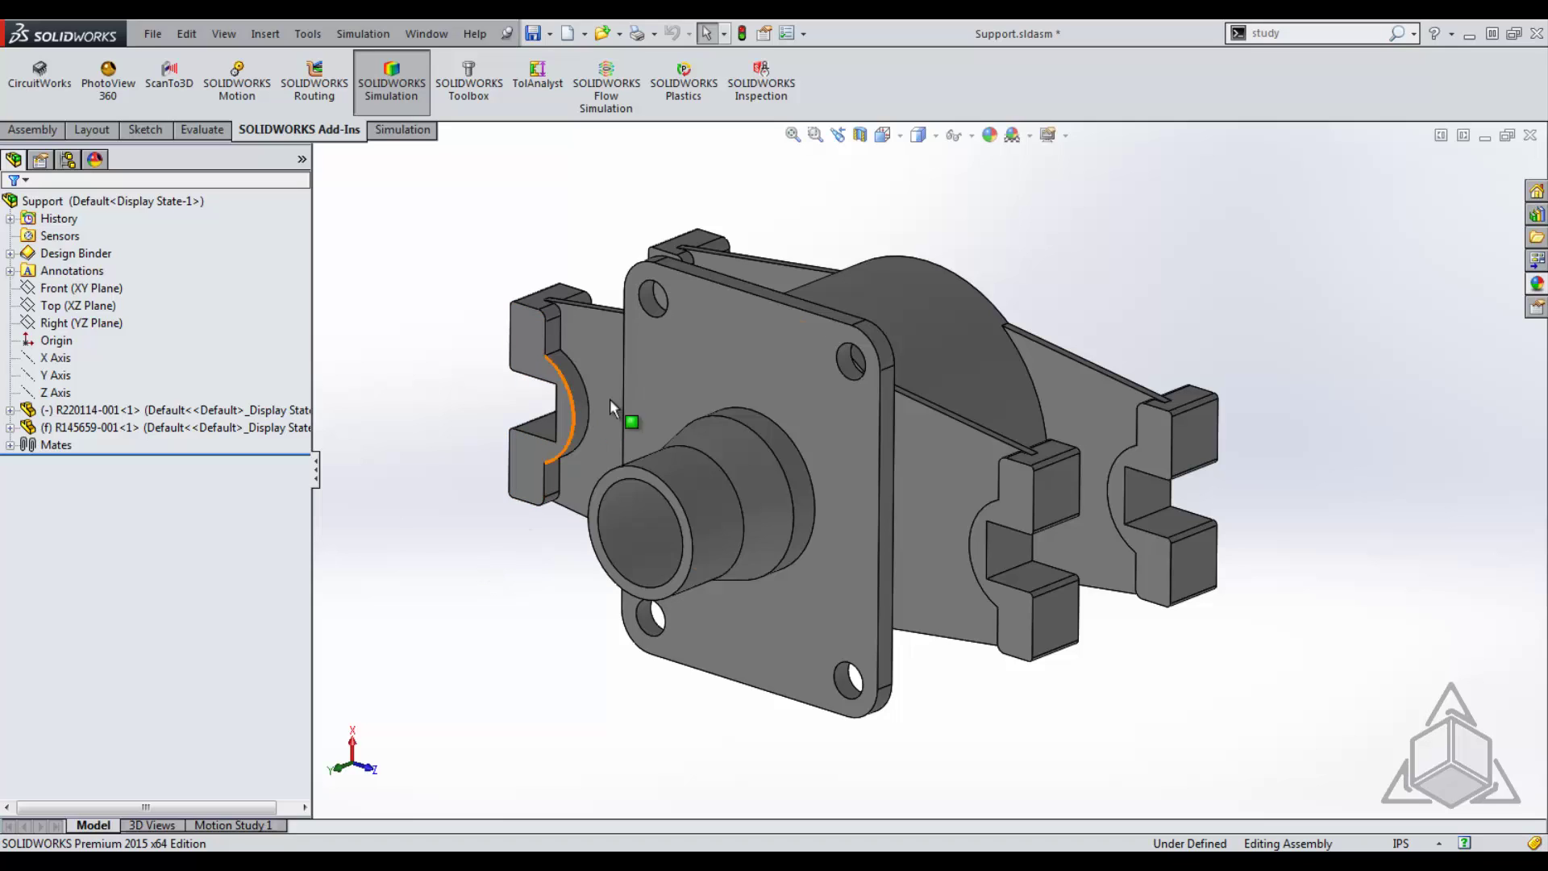
- Review the Simulation commands that can be added to the graphics-area context commands in the Customize settings
{"action": "right_click", "coordinate": [714, 337]}
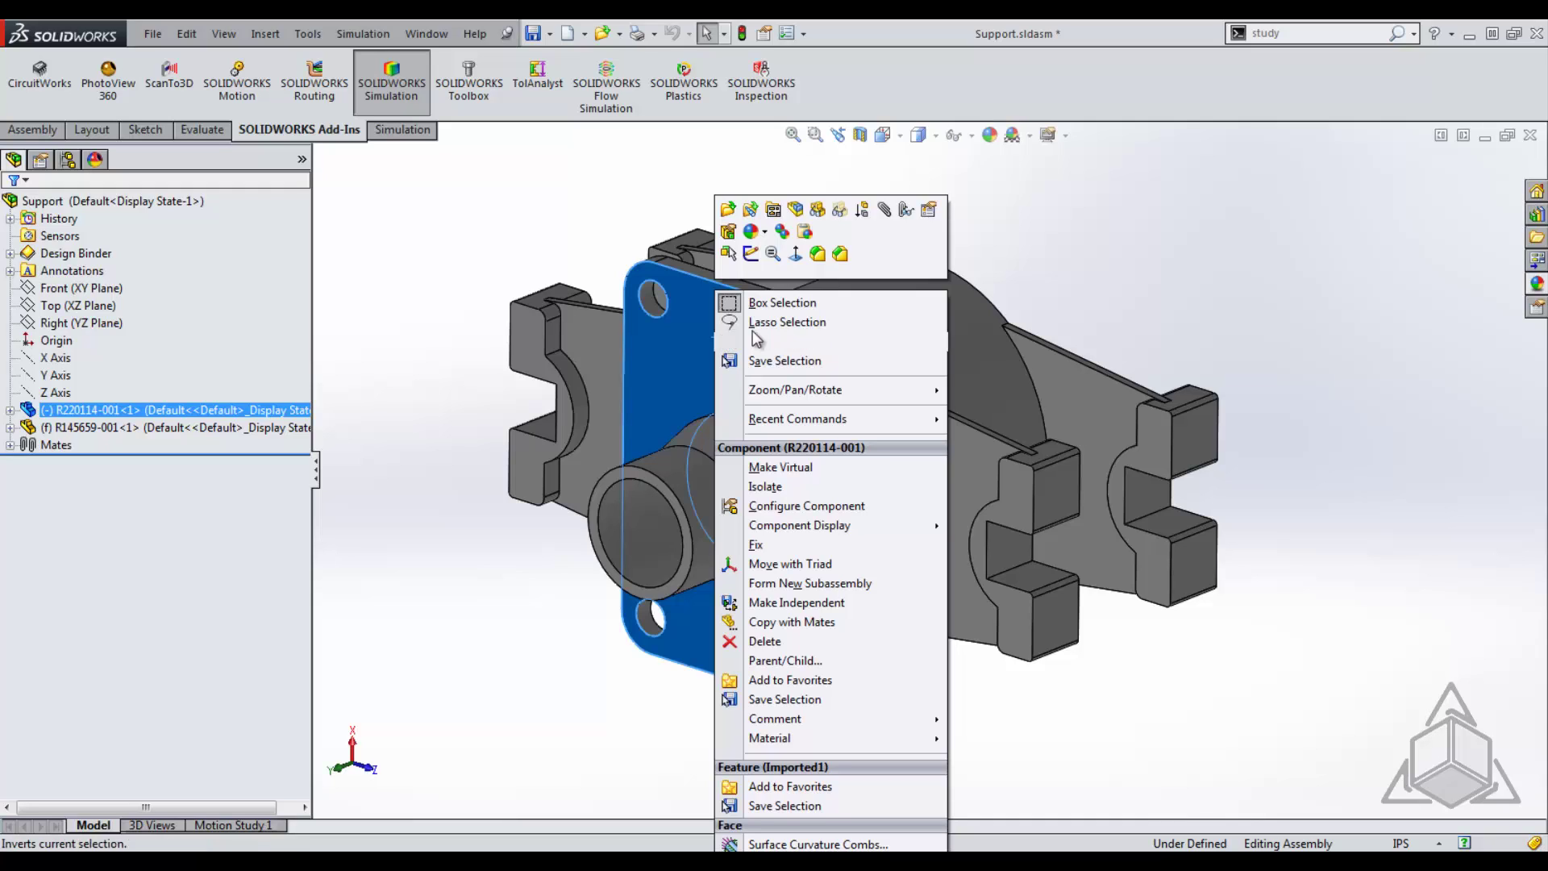
{"action": "right_click", "coordinate": [900, 248]}
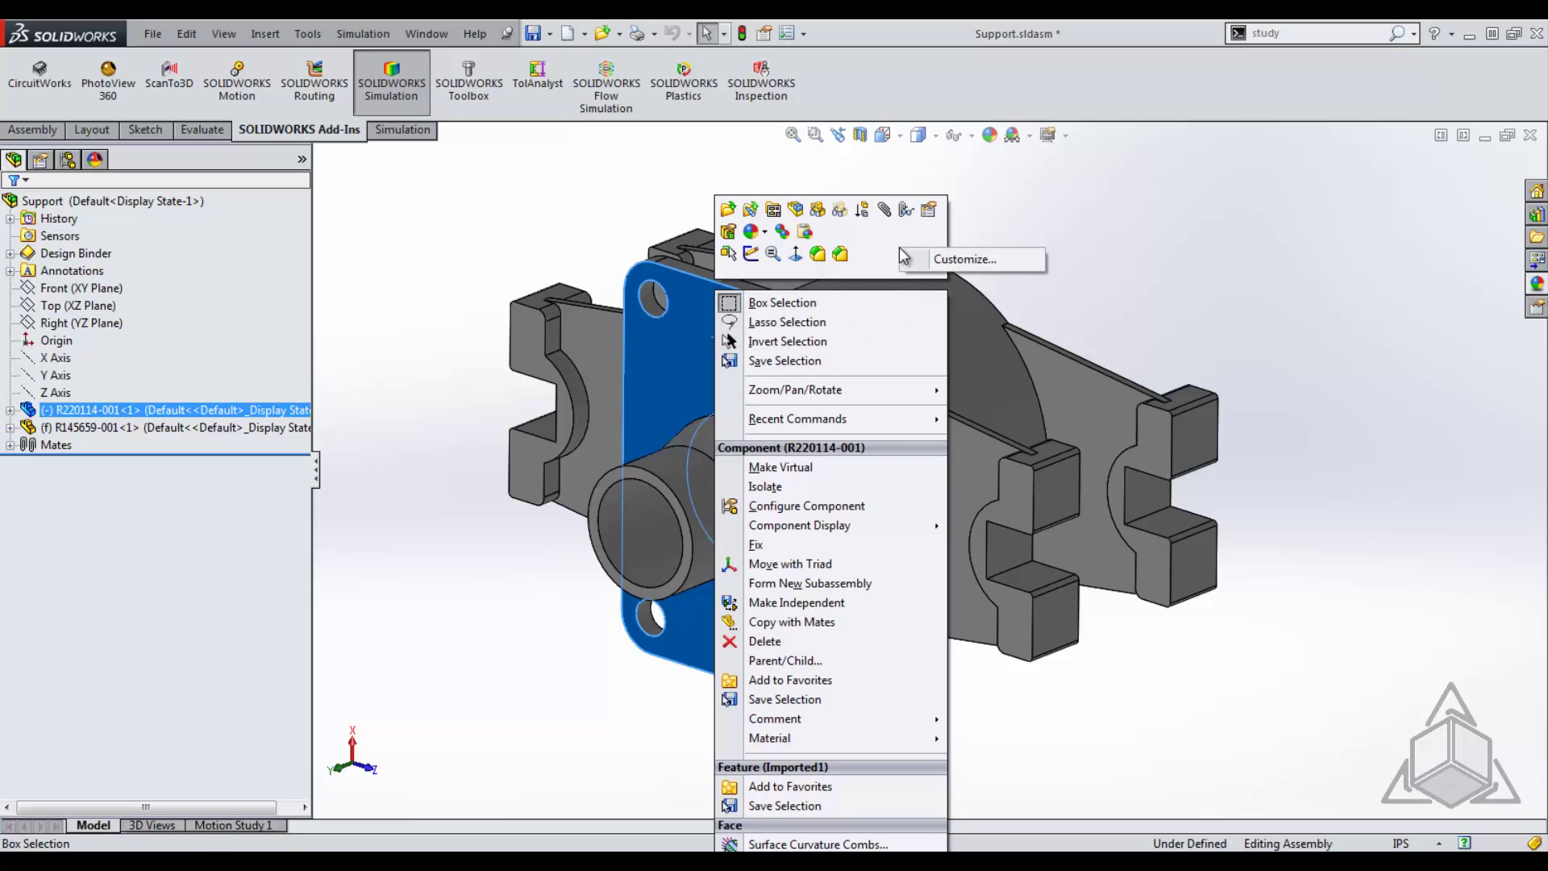
{"action": "left_click", "coordinate": [976, 259]}
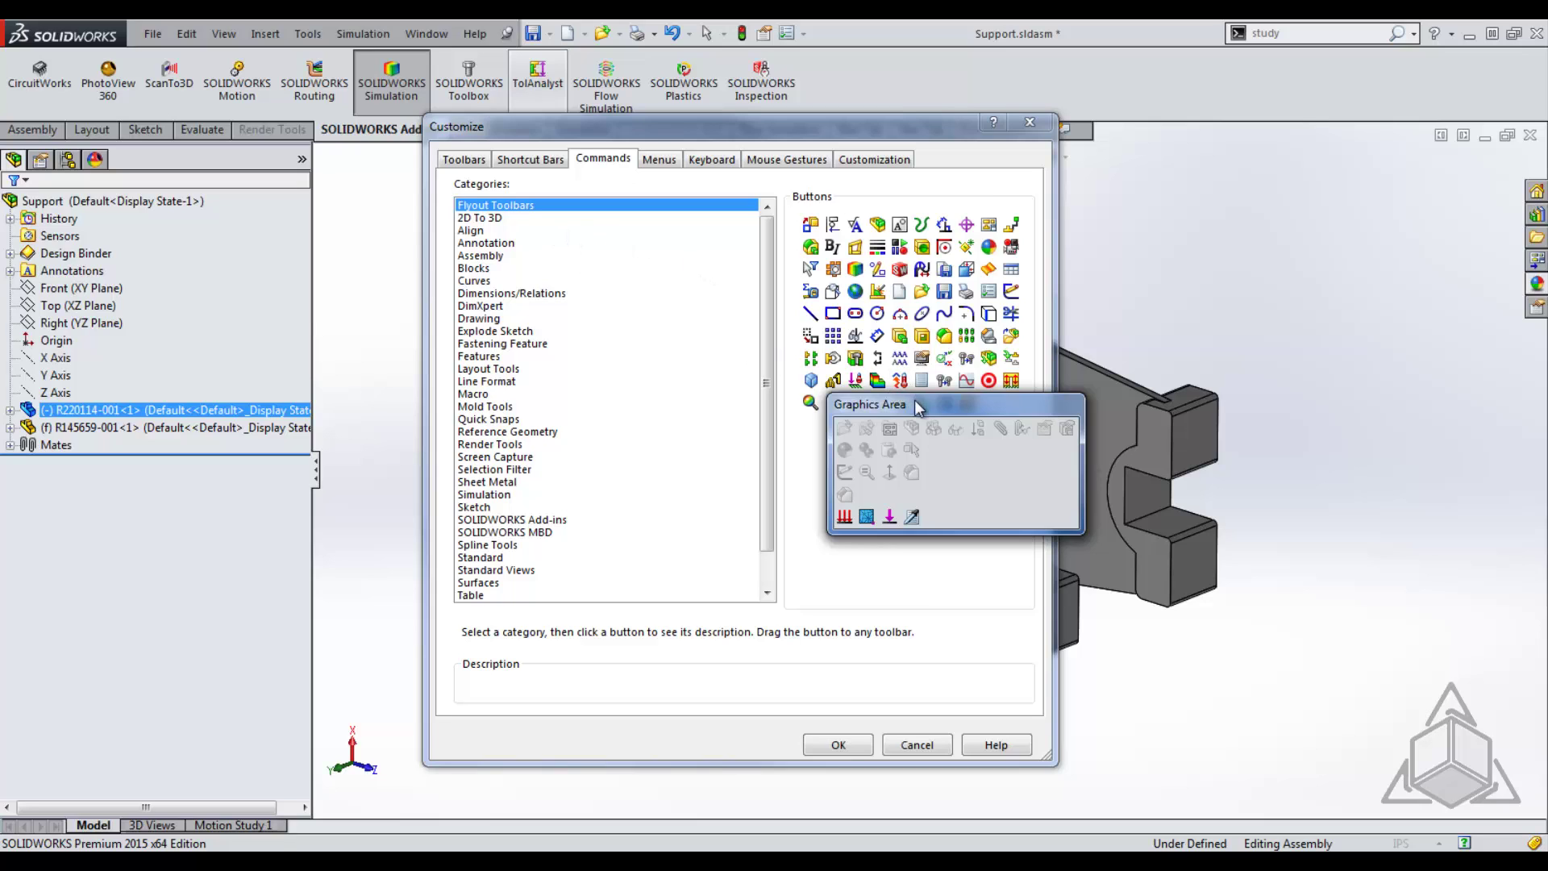
{"action": "left_click_drag", "start_coordinate": [914, 400], "coordinate": [871, 457]}
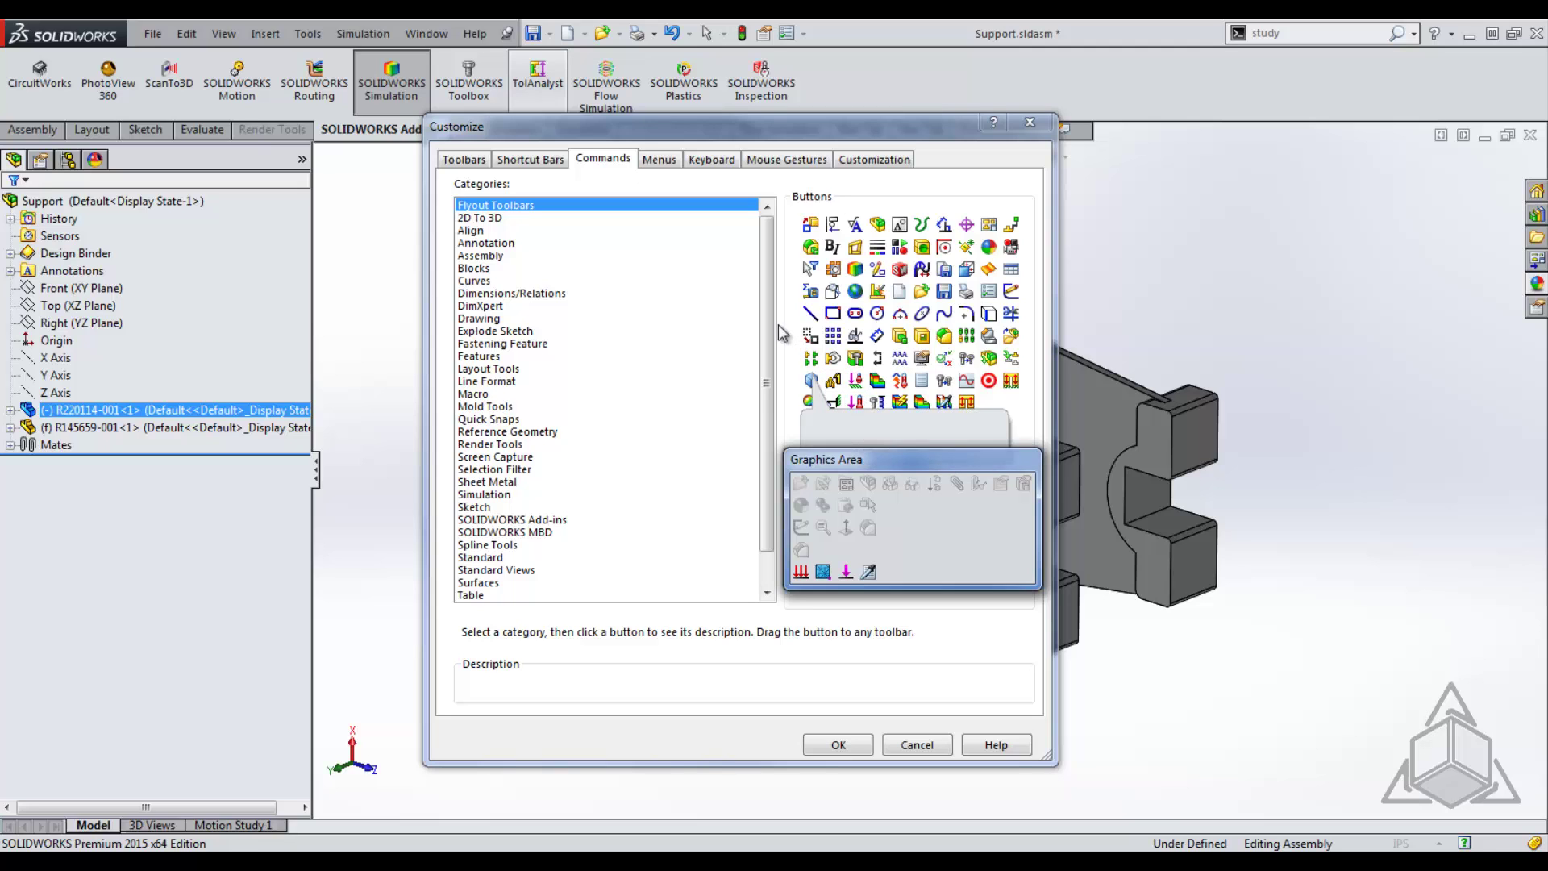
{"action": "scroll", "coordinate": [768, 326], "scroll_direction": "down", "scroll_amount": 1}
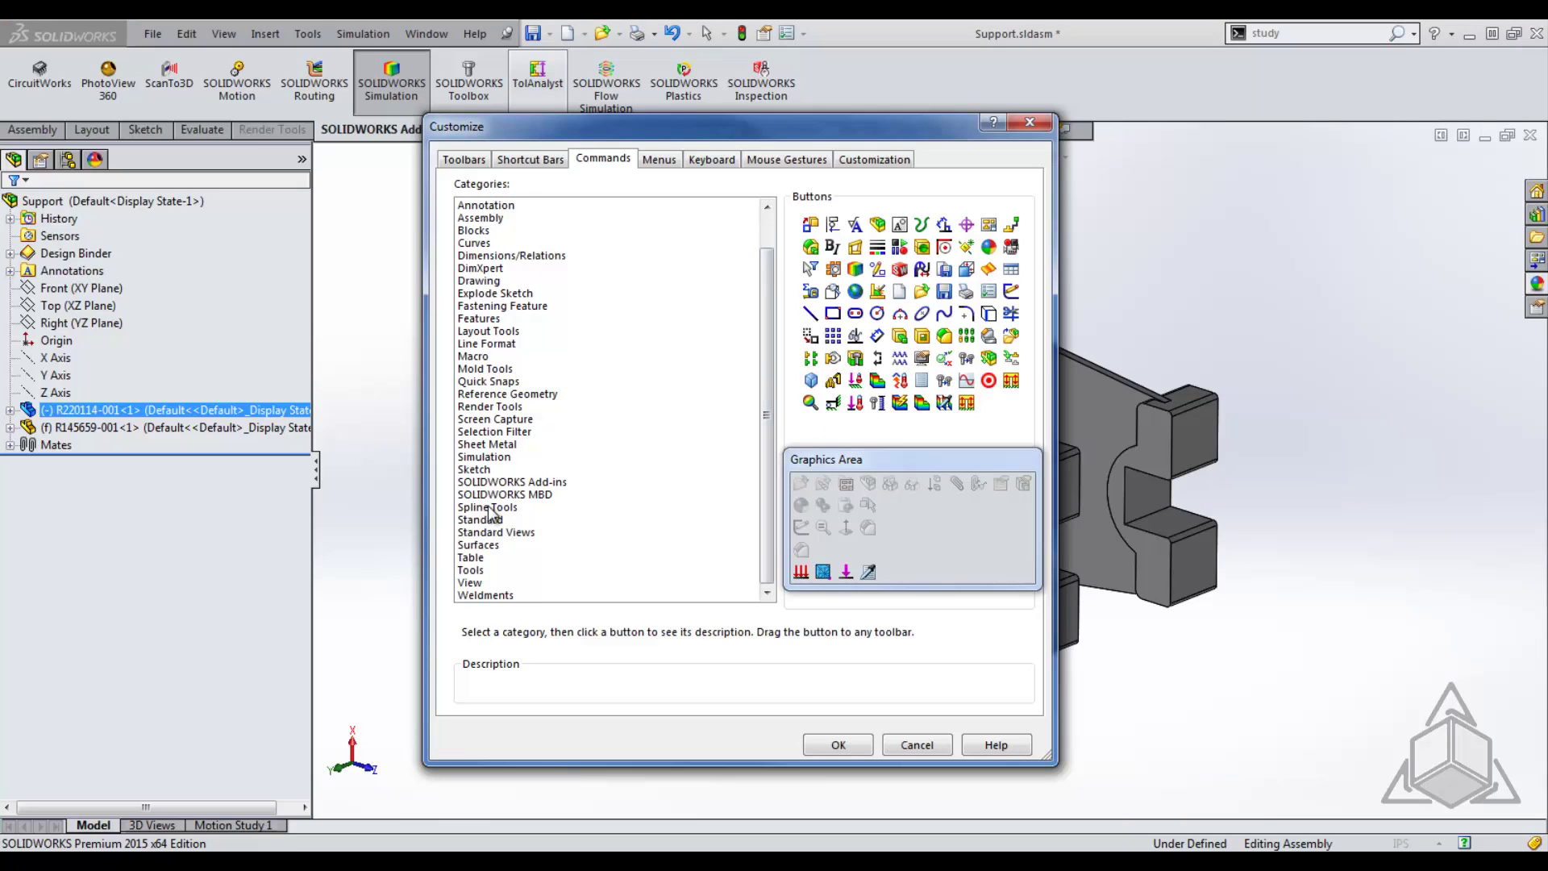
{"action": "left_click", "coordinate": [494, 459]}
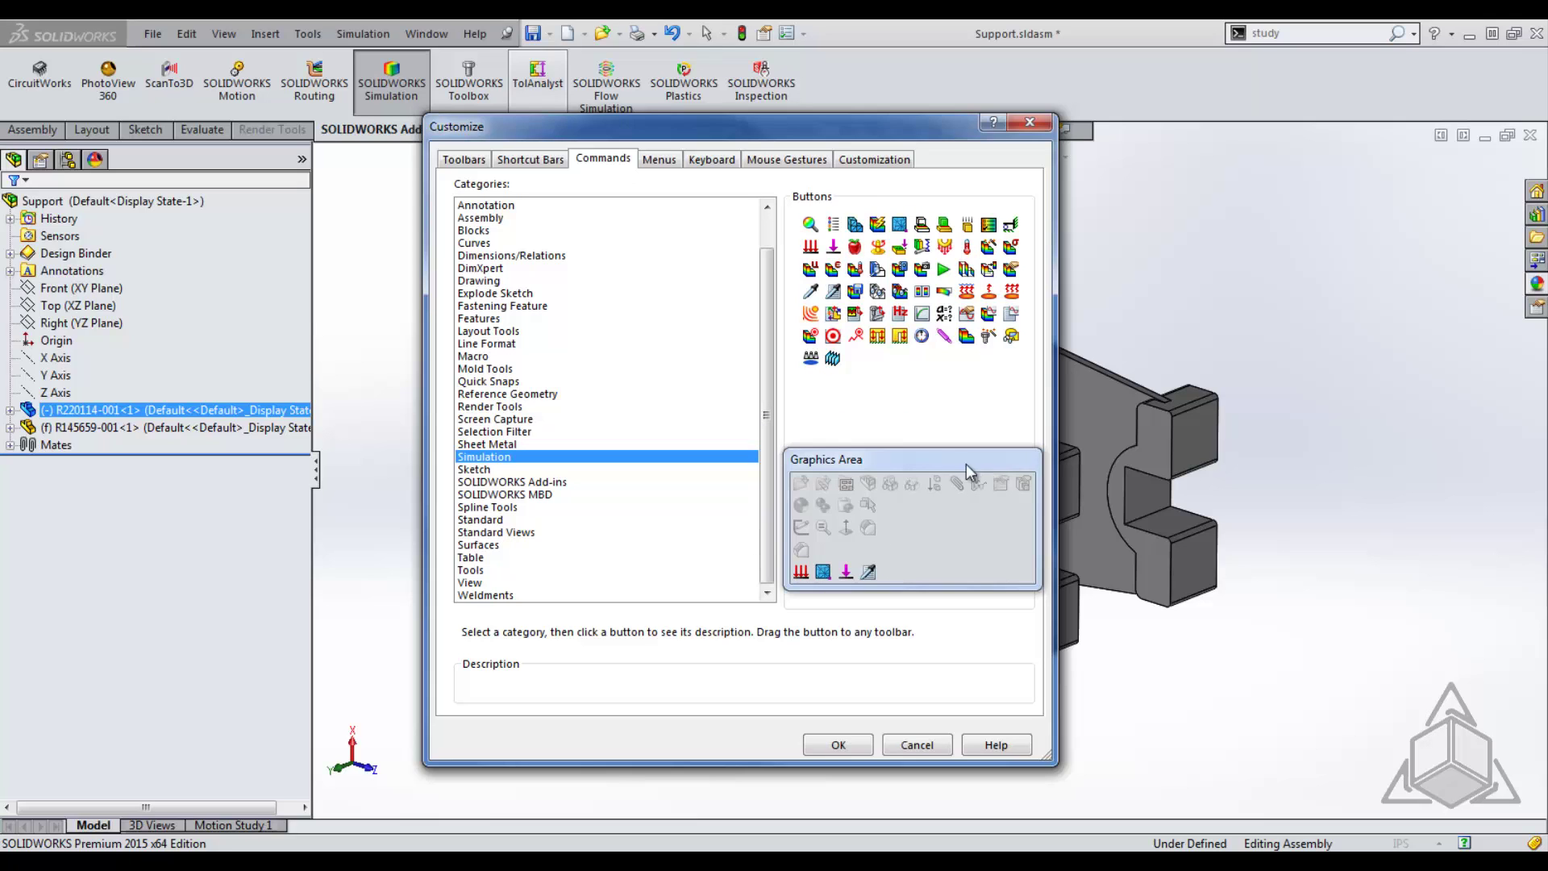
{"action": "left_click_drag", "start_coordinate": [938, 465], "coordinate": [926, 403]}
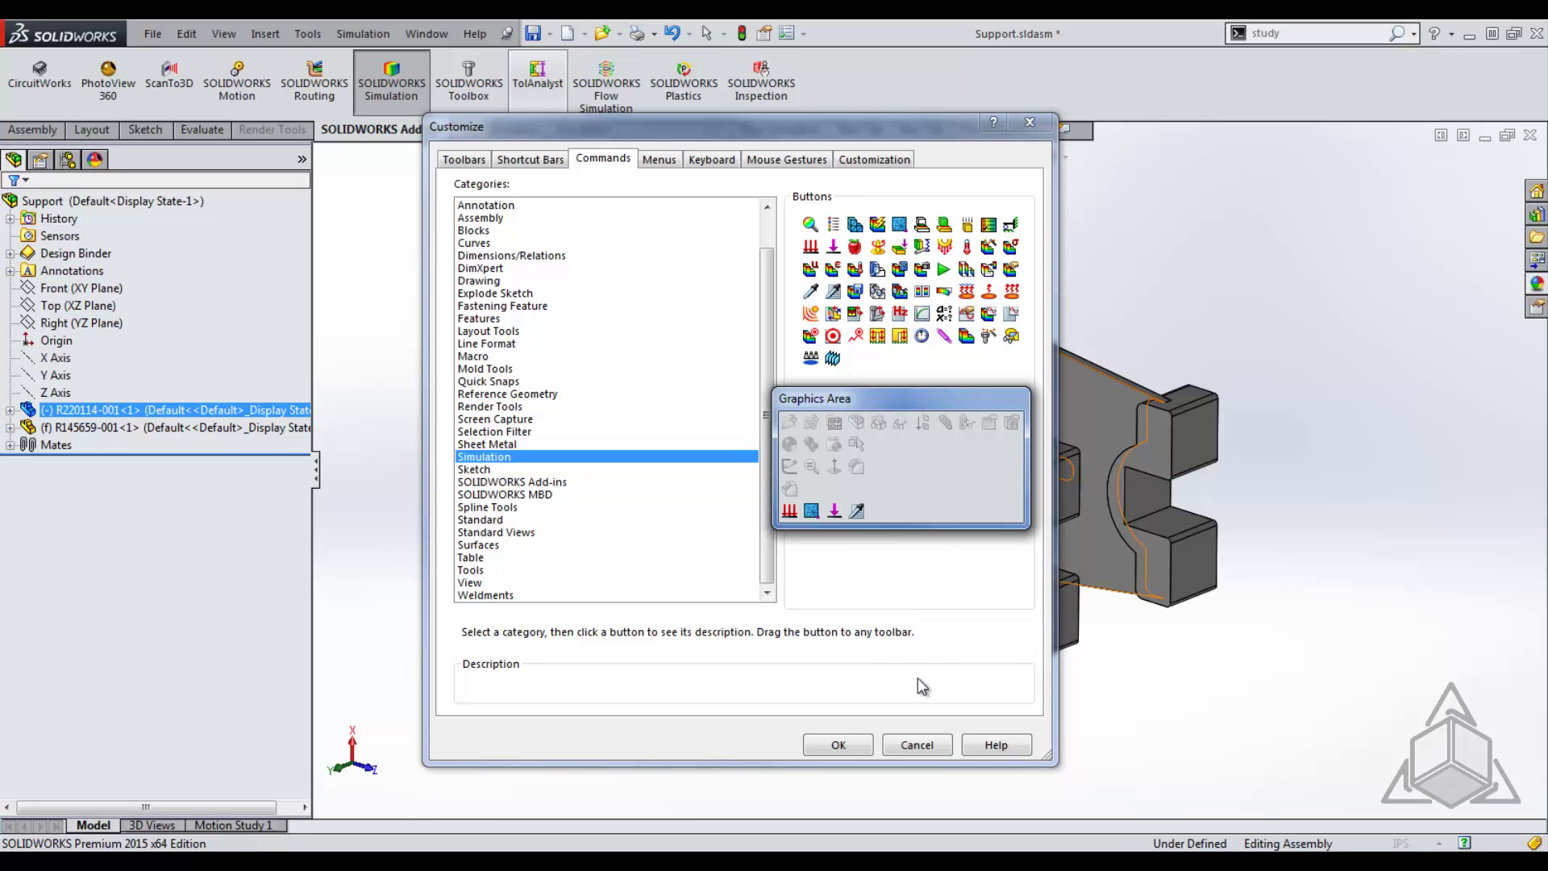
{"action": "left_click", "coordinate": [866, 746]}
{"action": "left_click", "coordinate": [1200, 295]}
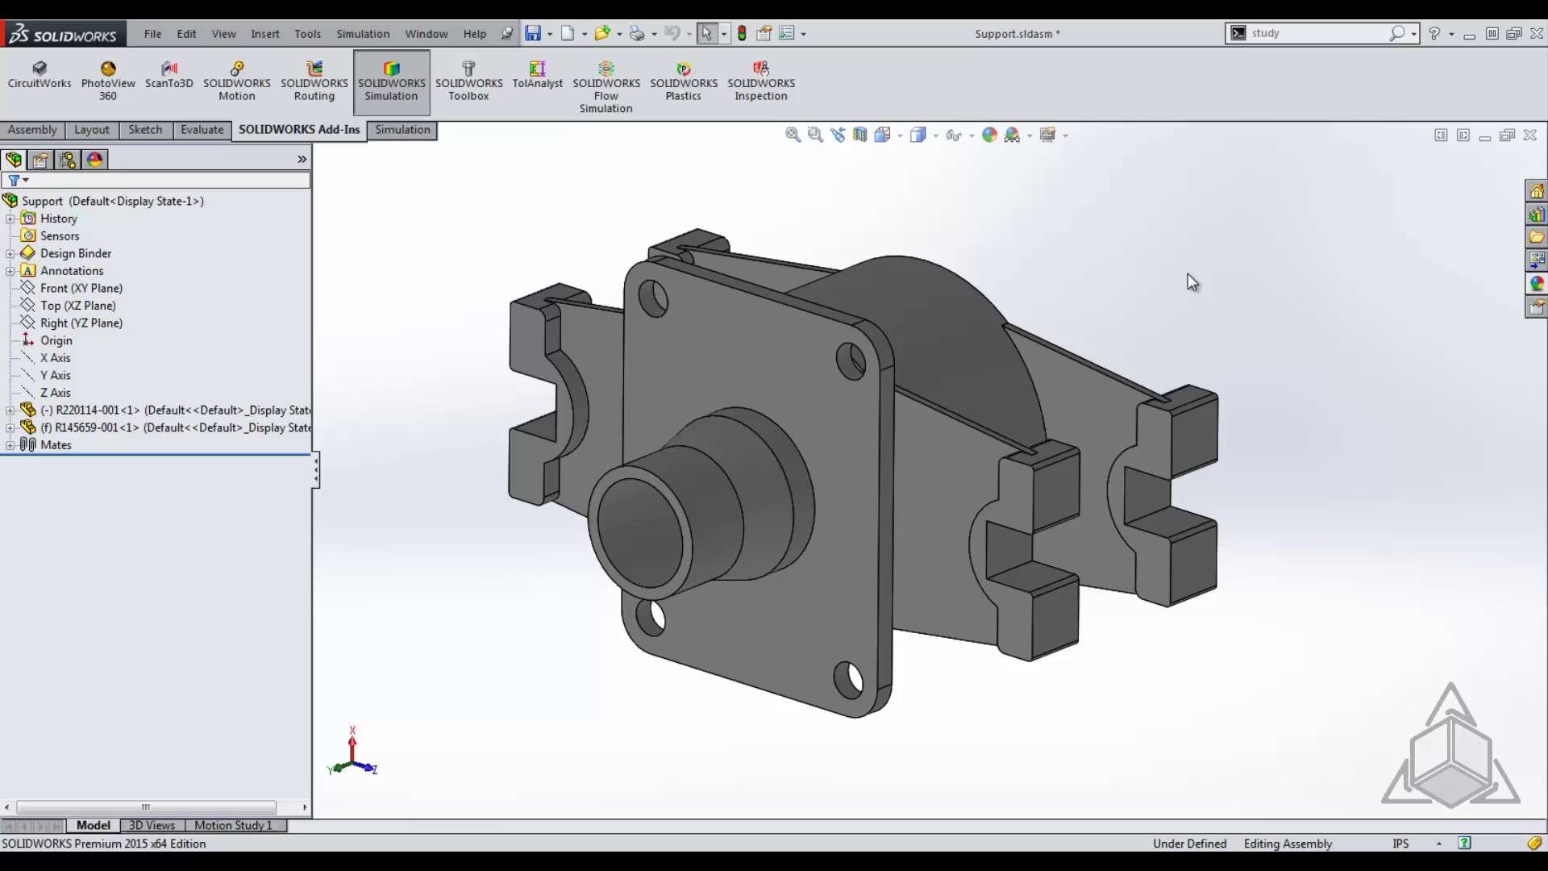
- Create a new Static simulation study named Static 1 for the support assembly
{"action": "left_click", "coordinate": [417, 133]}
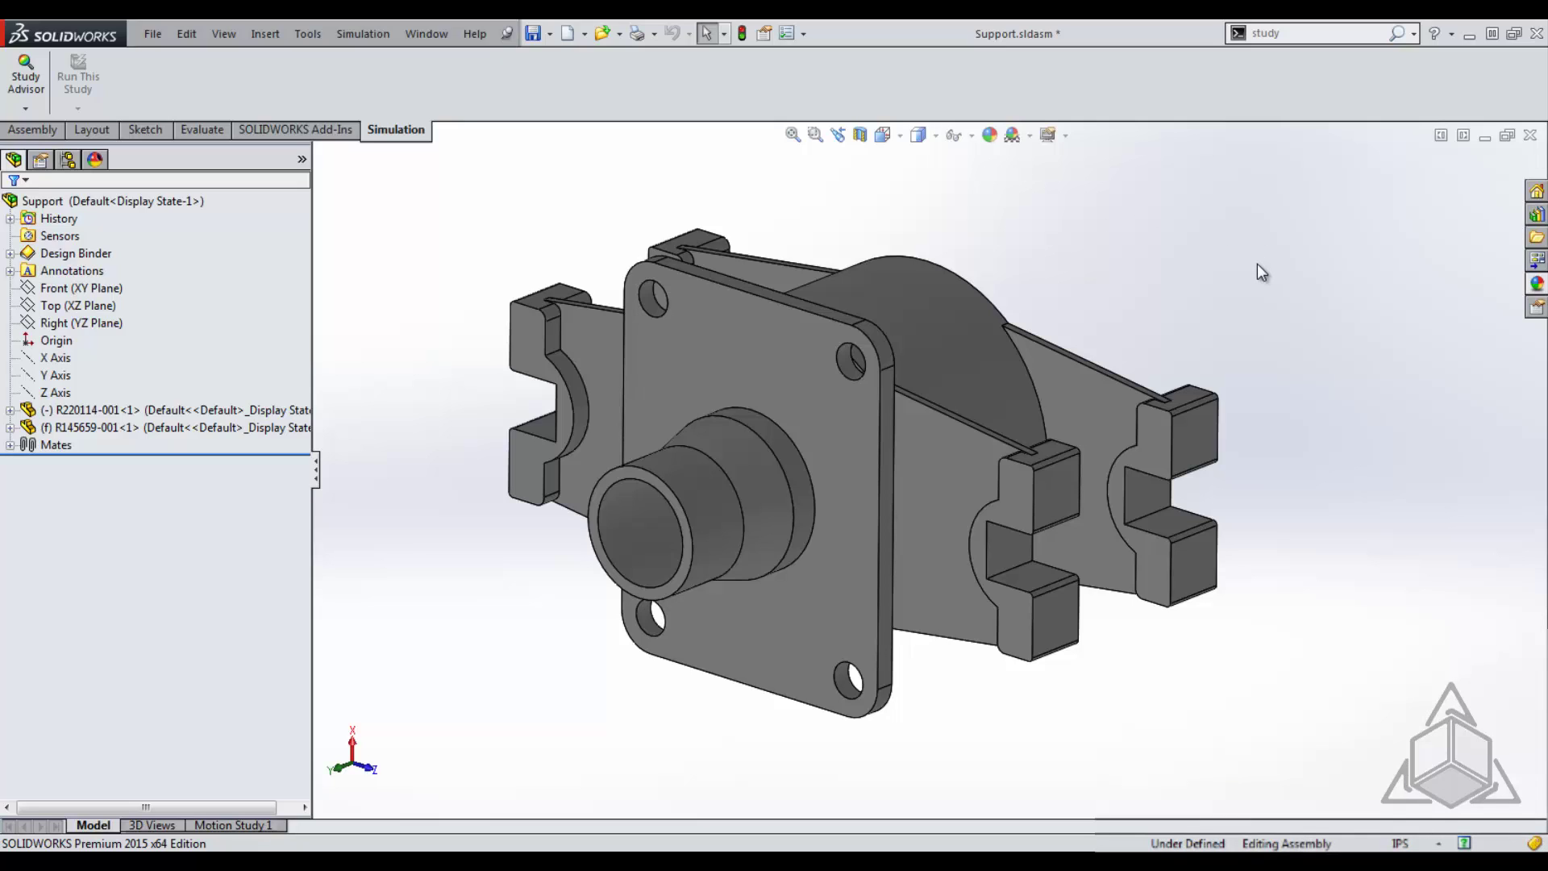
{"action": "right_click_drag", "start_coordinate": [1258, 264], "coordinate": [1213, 270]}
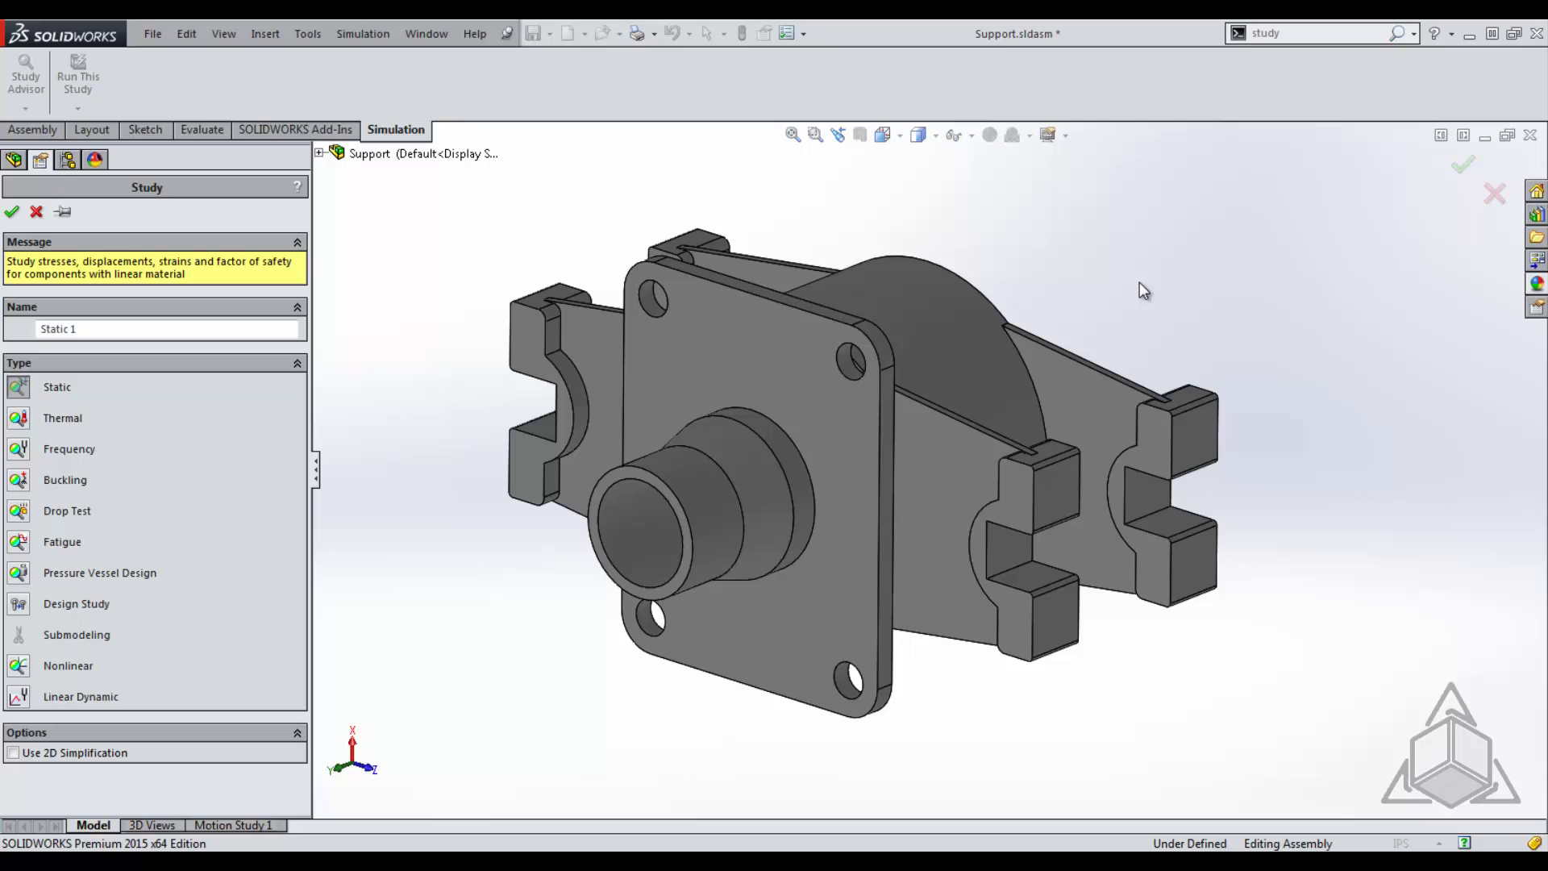
{"action": "key", "text": "Return"}
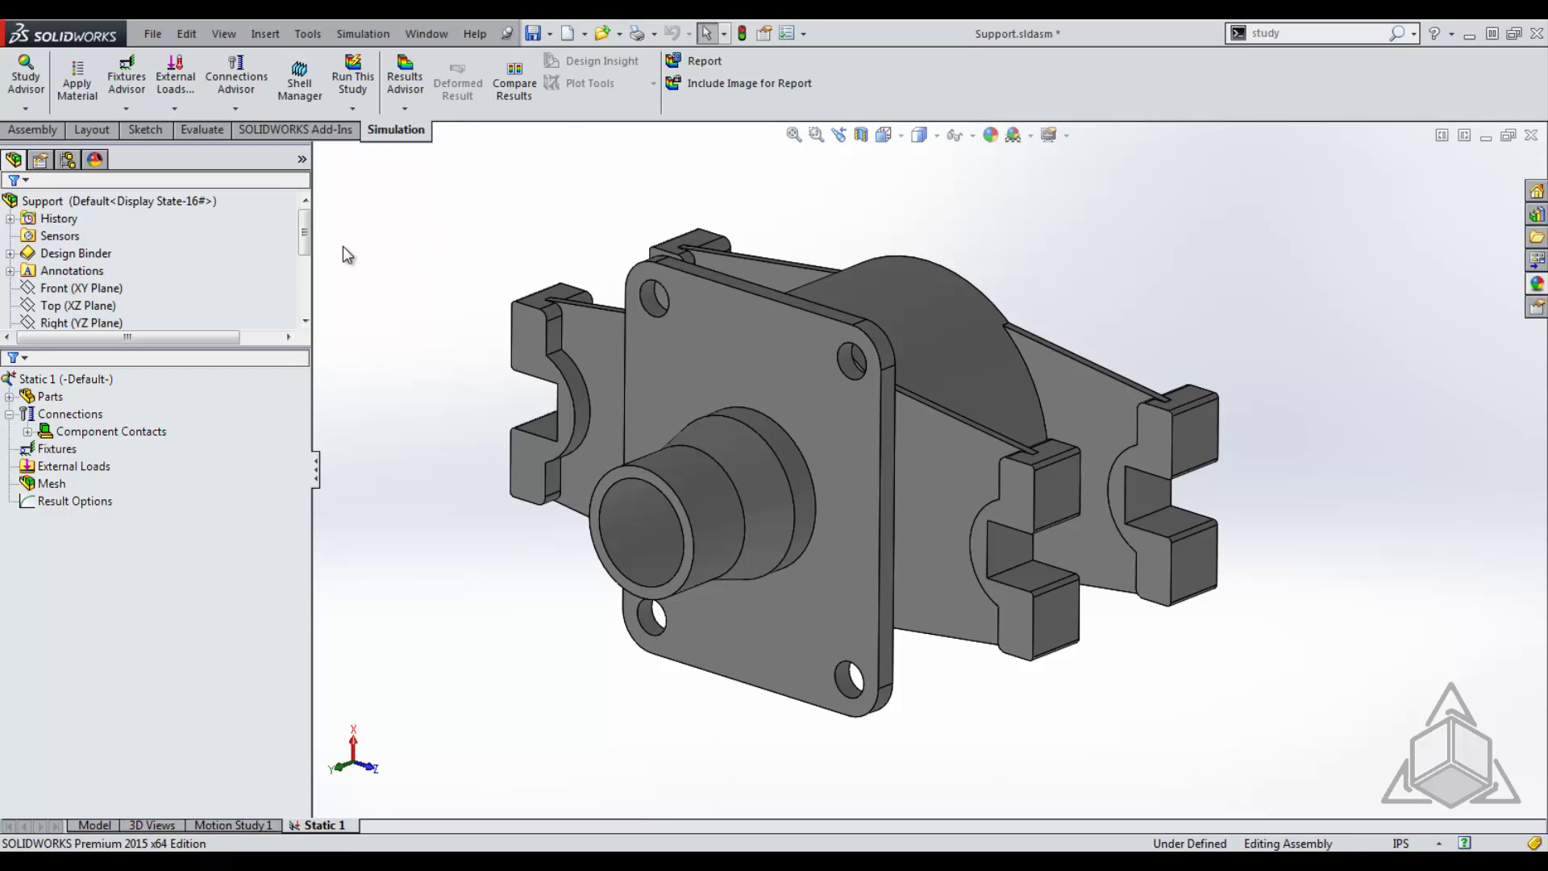
- Assign the Alloy Steel material to both assembly components, R220114-001 and R145659-001
{"action": "left_click_drag", "start_coordinate": [302, 234], "coordinate": [303, 283]}
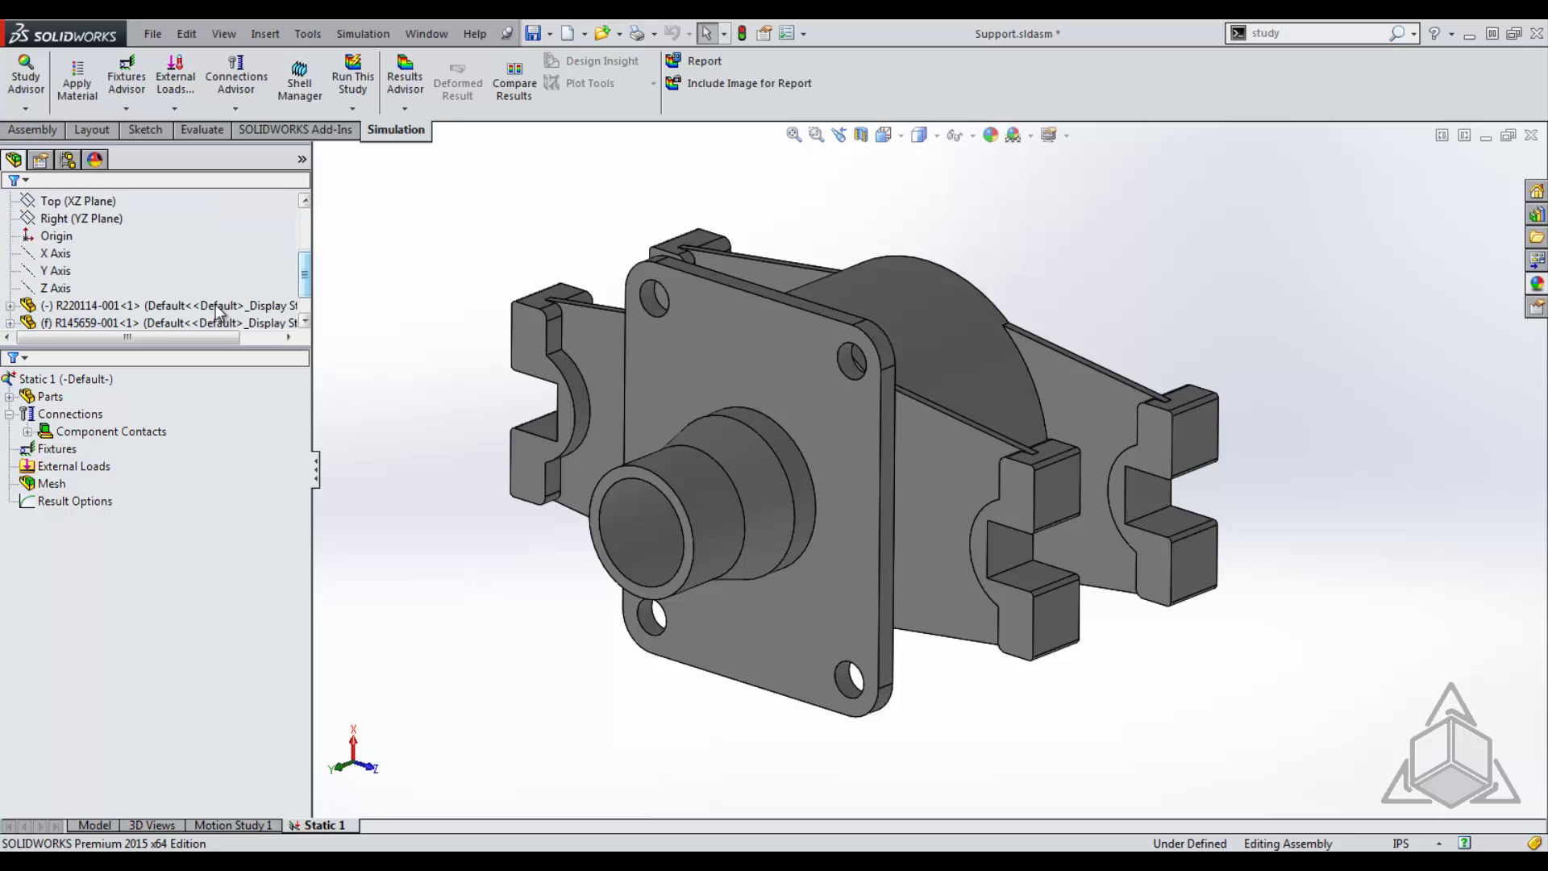
{"action": "right_click", "coordinate": [183, 307]}
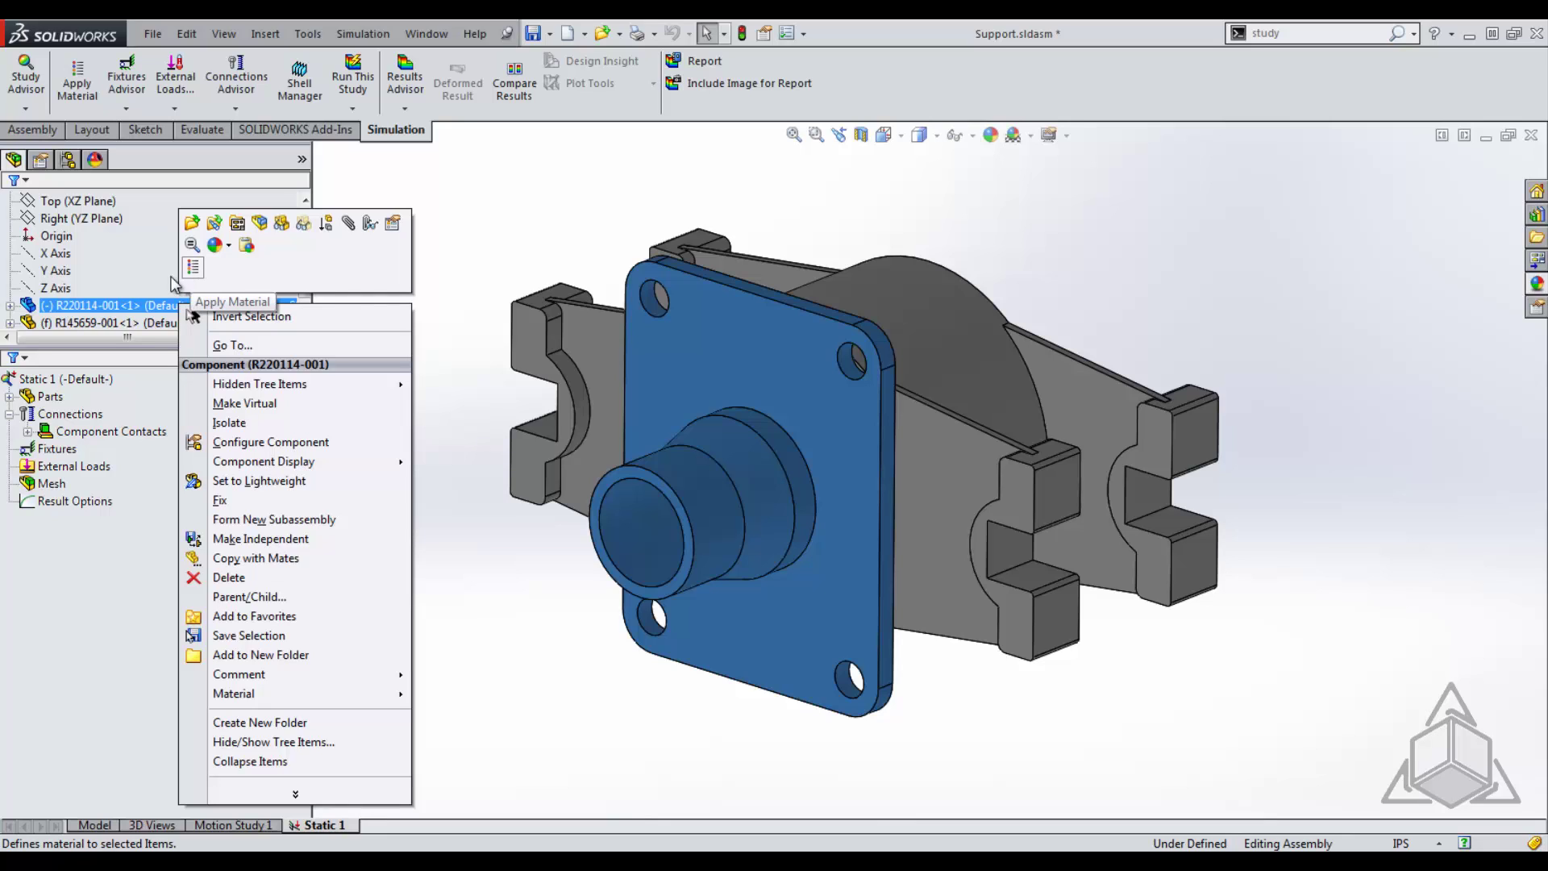
{"action": "left_click", "coordinate": [149, 326], "text": "ctrl"}
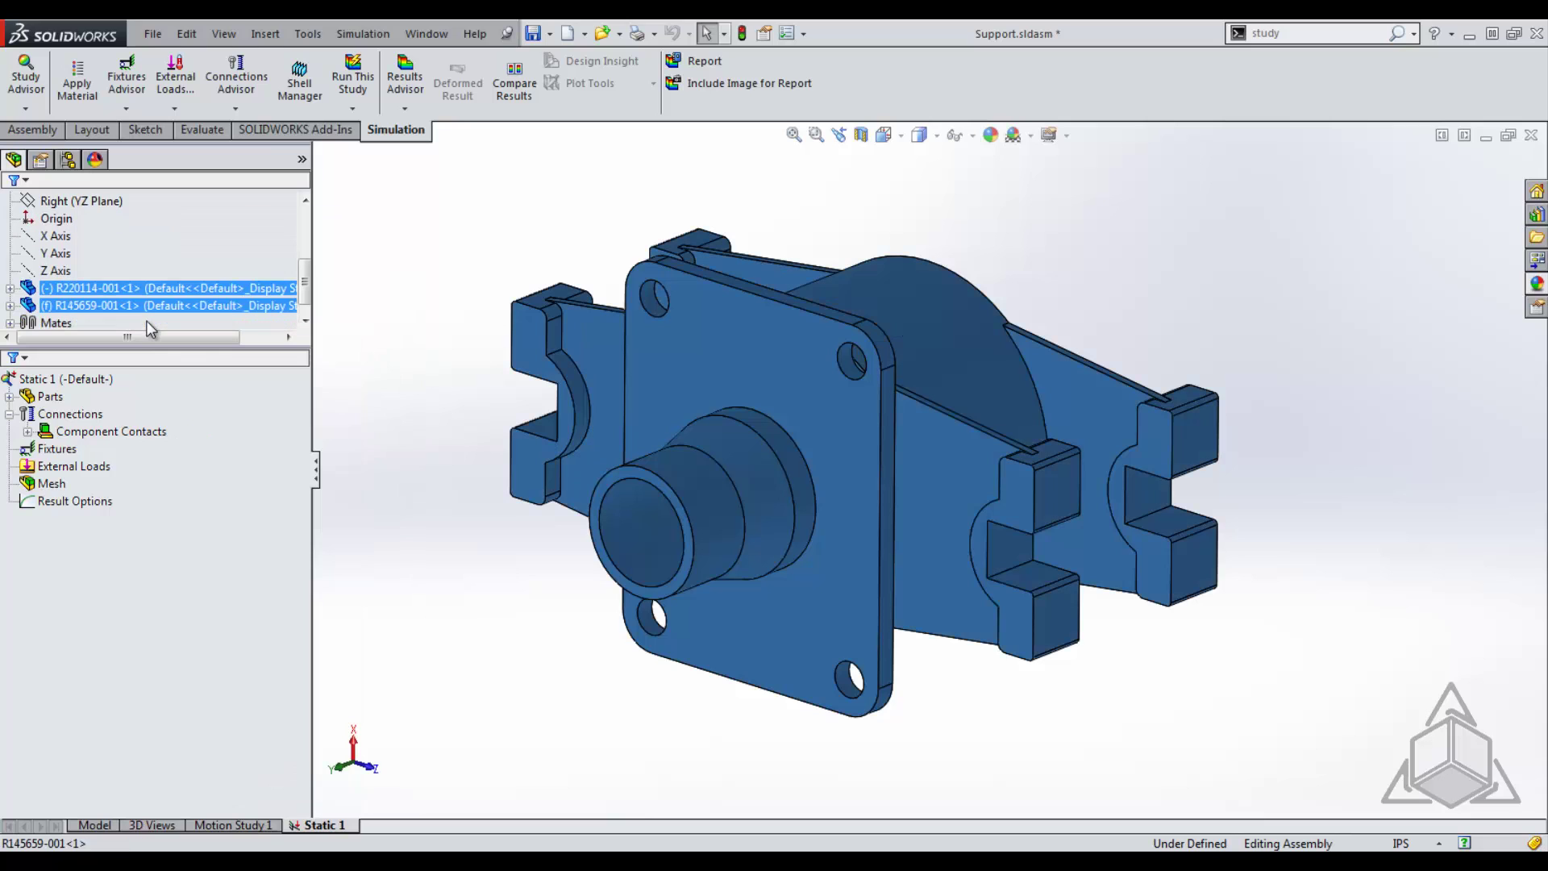
{"action": "right_click", "coordinate": [159, 307]}
{"action": "left_click", "coordinate": [171, 269]}
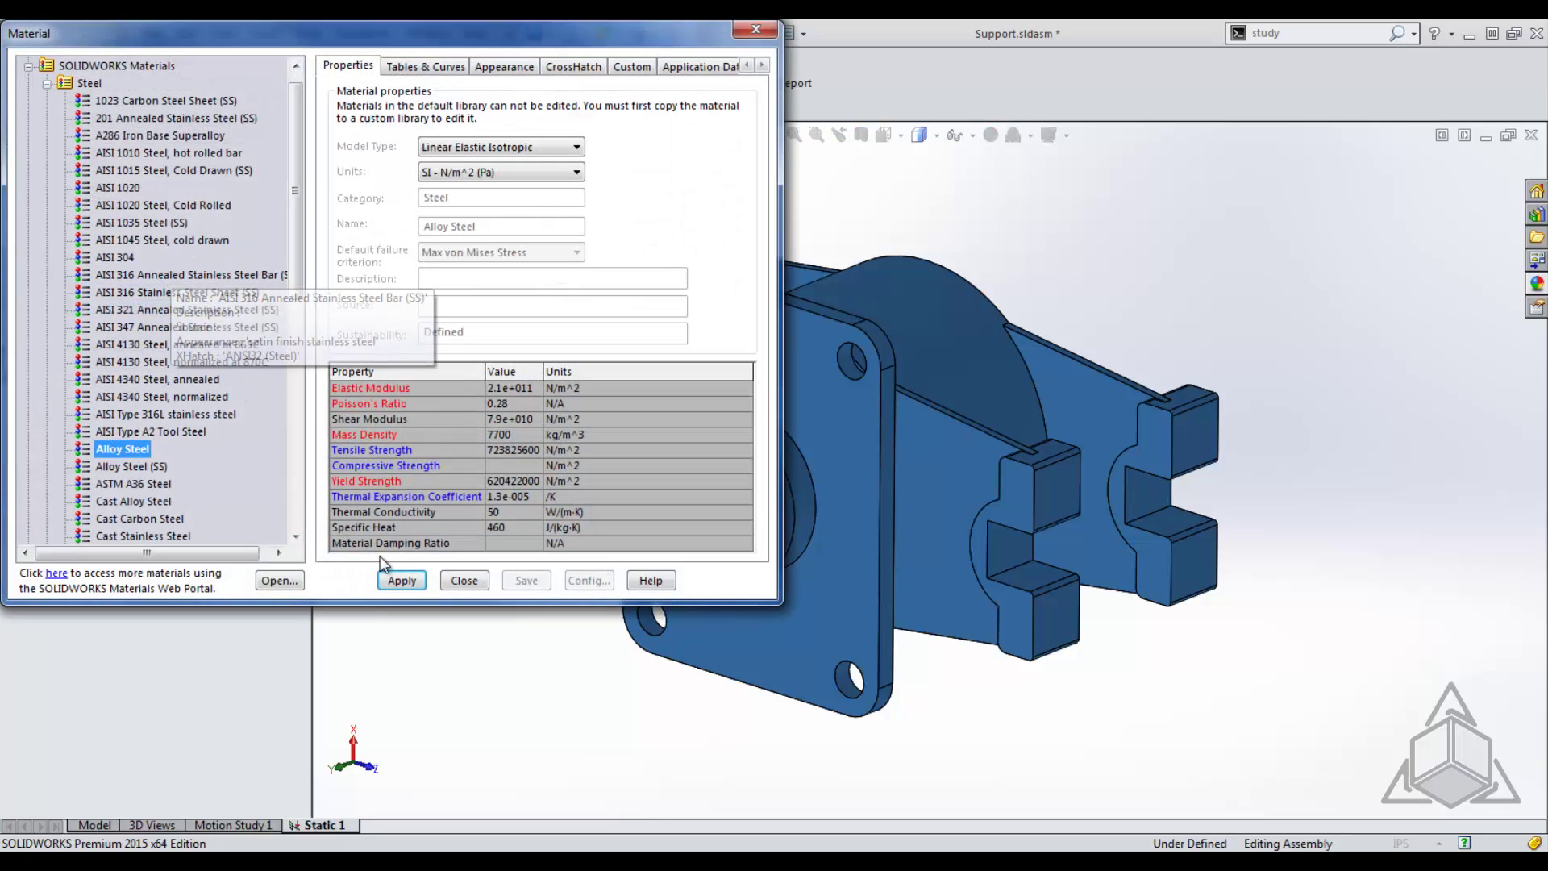
{"action": "left_click", "coordinate": [458, 581]}
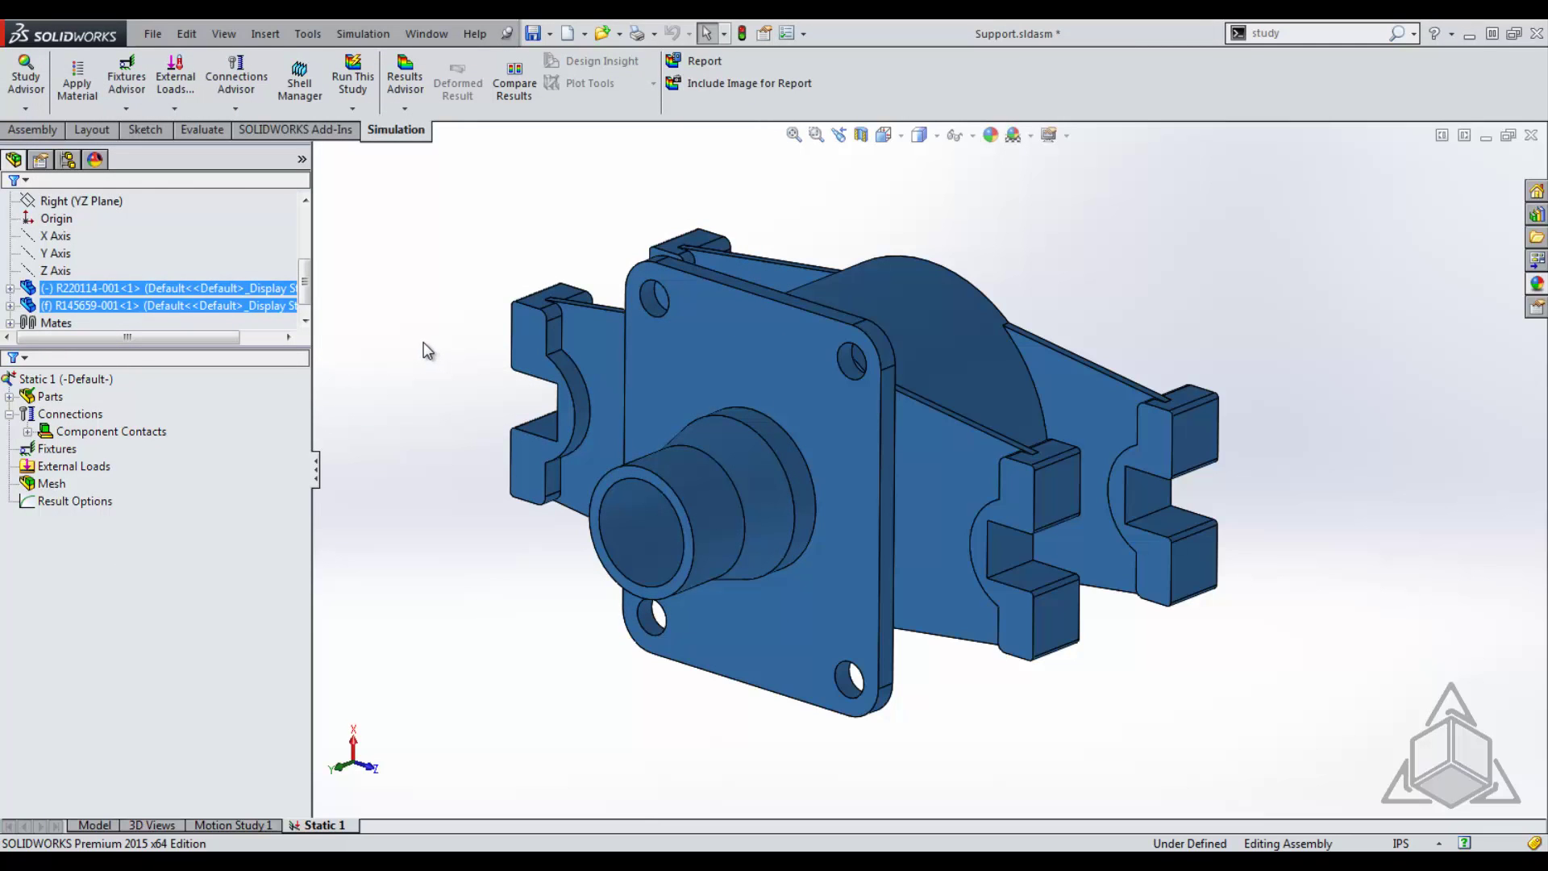
- Review the fixture types available for the study and the simulation commands offered for a bracket slot face
{"action": "key", "text": "s"}
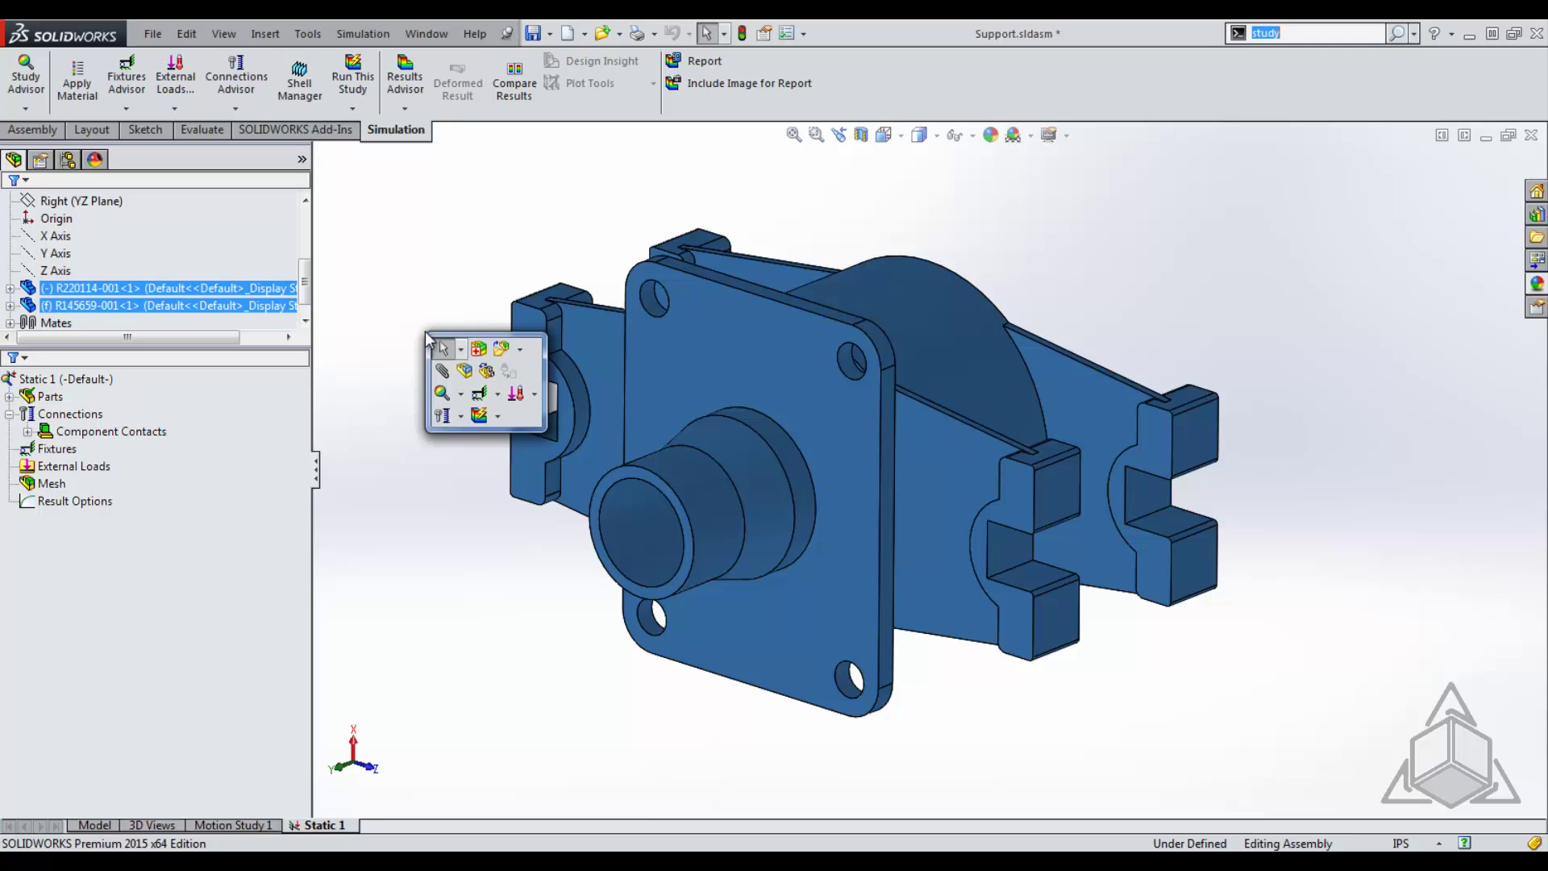
{"action": "left_click", "coordinate": [499, 394]}
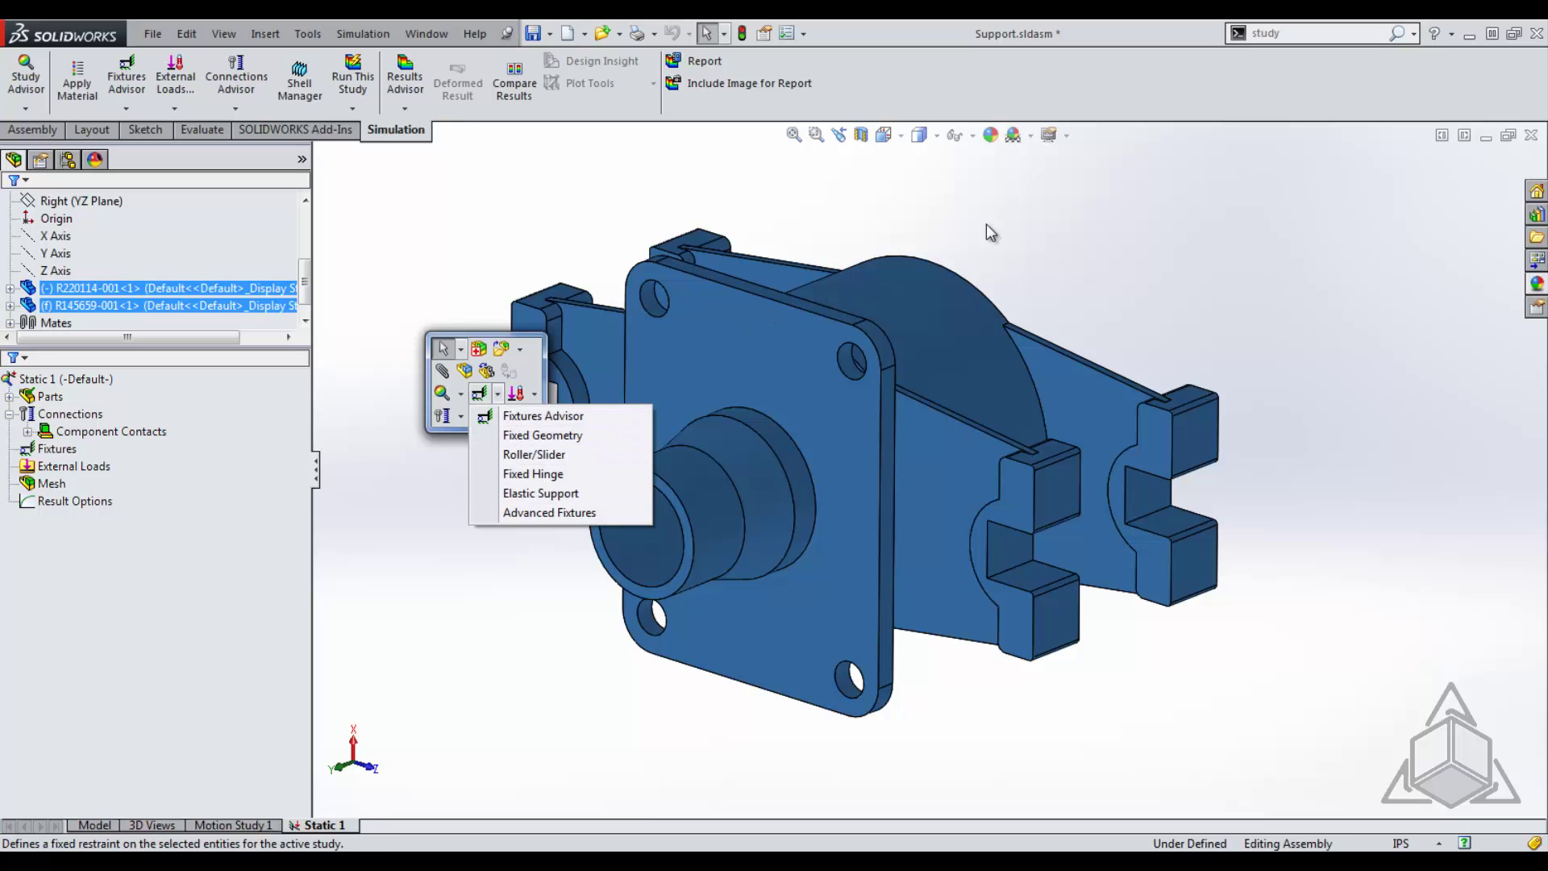
{"action": "left_click", "coordinate": [1082, 215]}
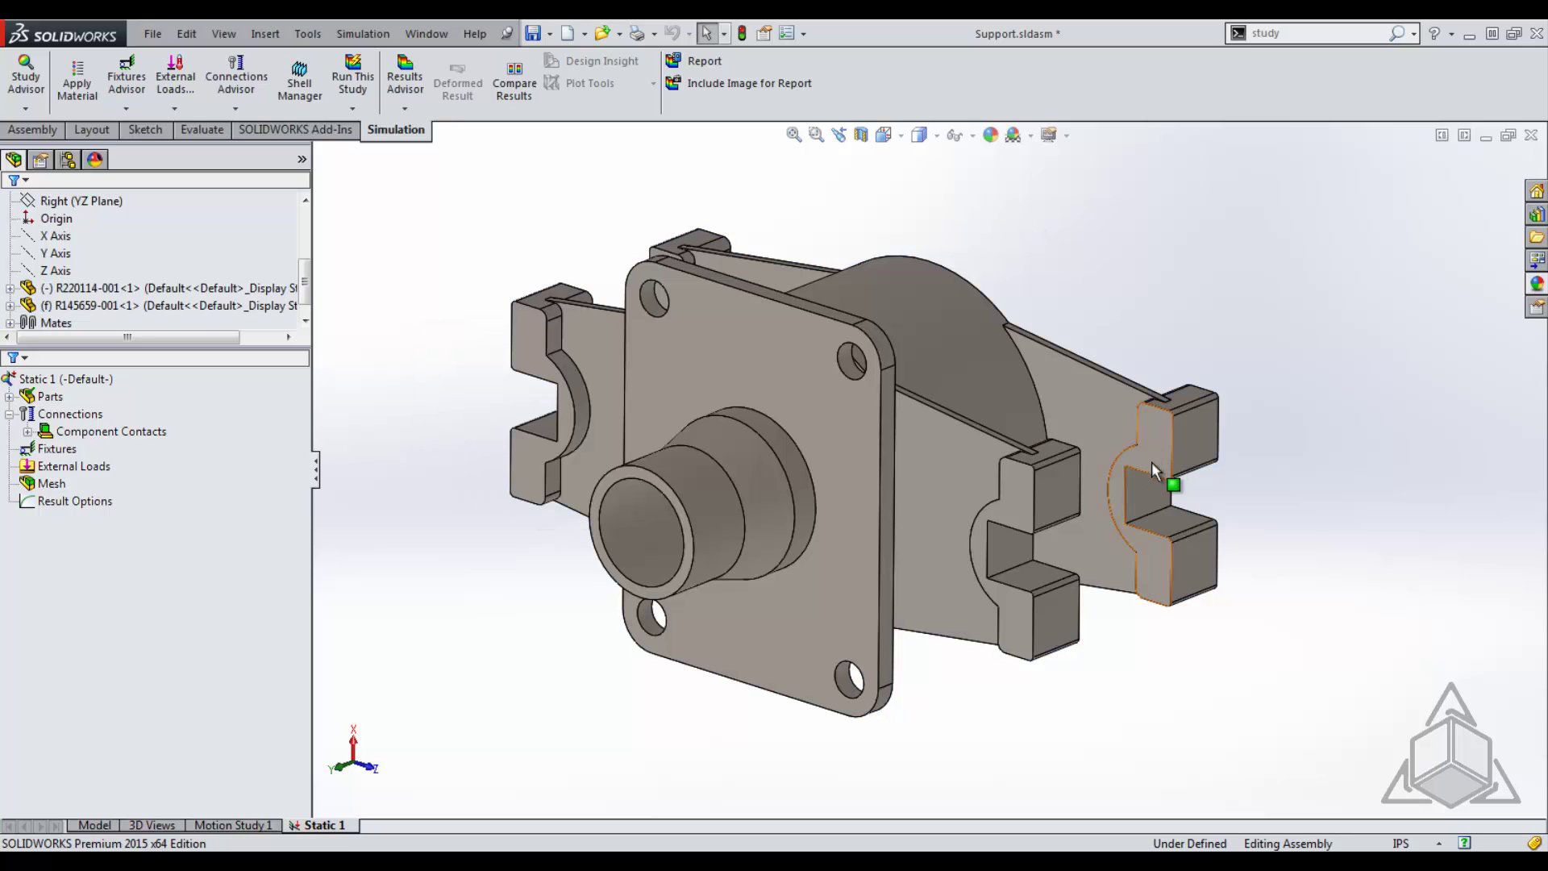
{"action": "right_click", "coordinate": [1142, 493]}
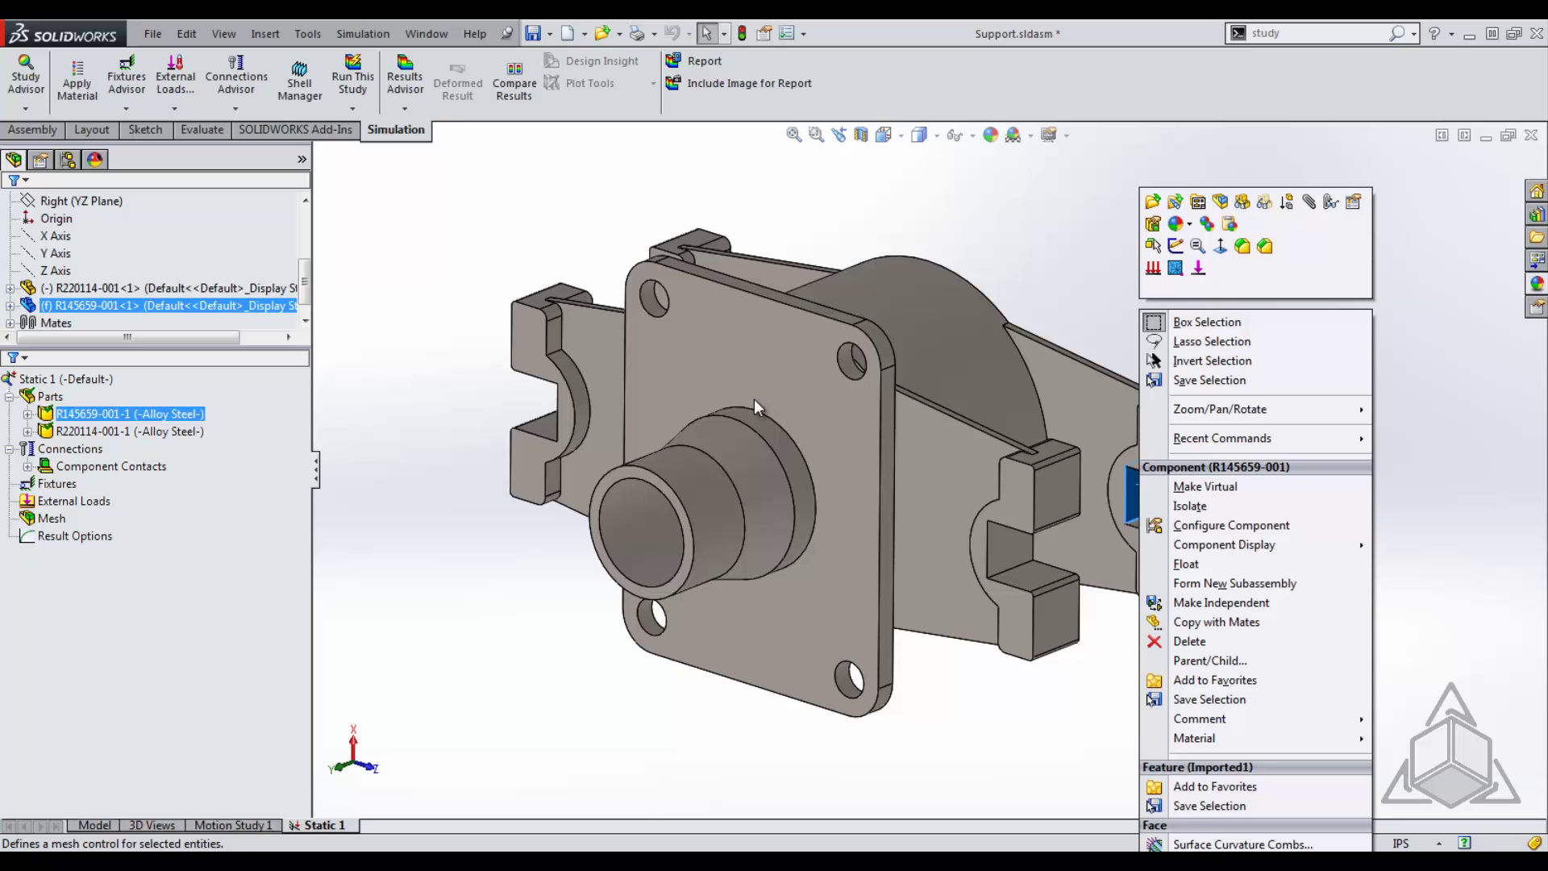
- Apply a 250 lbf normal force to the front face of the square flange plate
{"action": "right_click", "coordinate": [777, 384]}
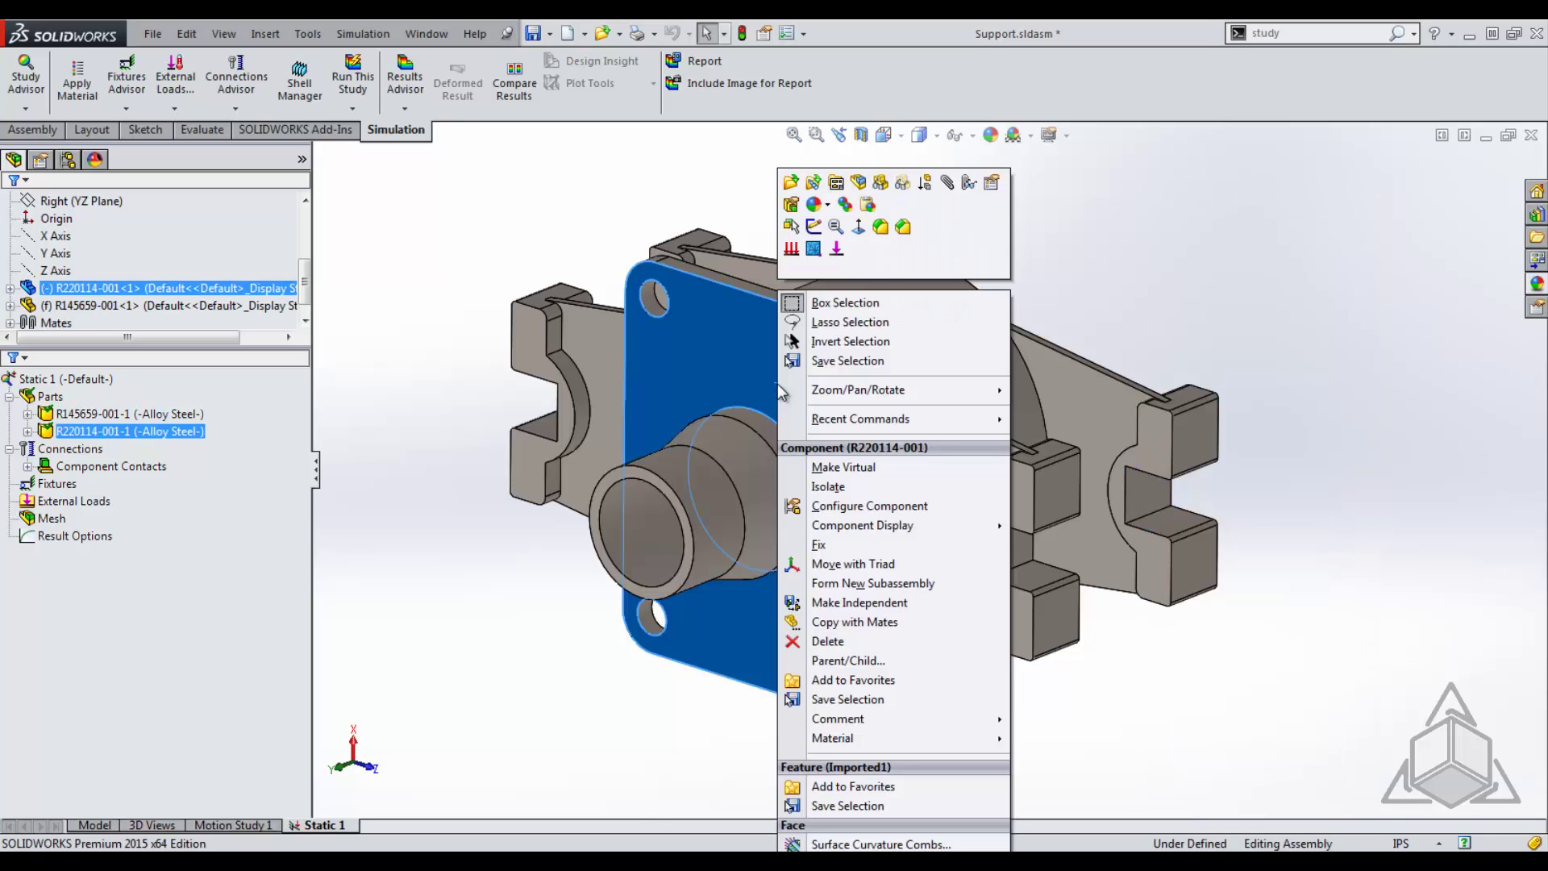
{"action": "left_click", "coordinate": [838, 251]}
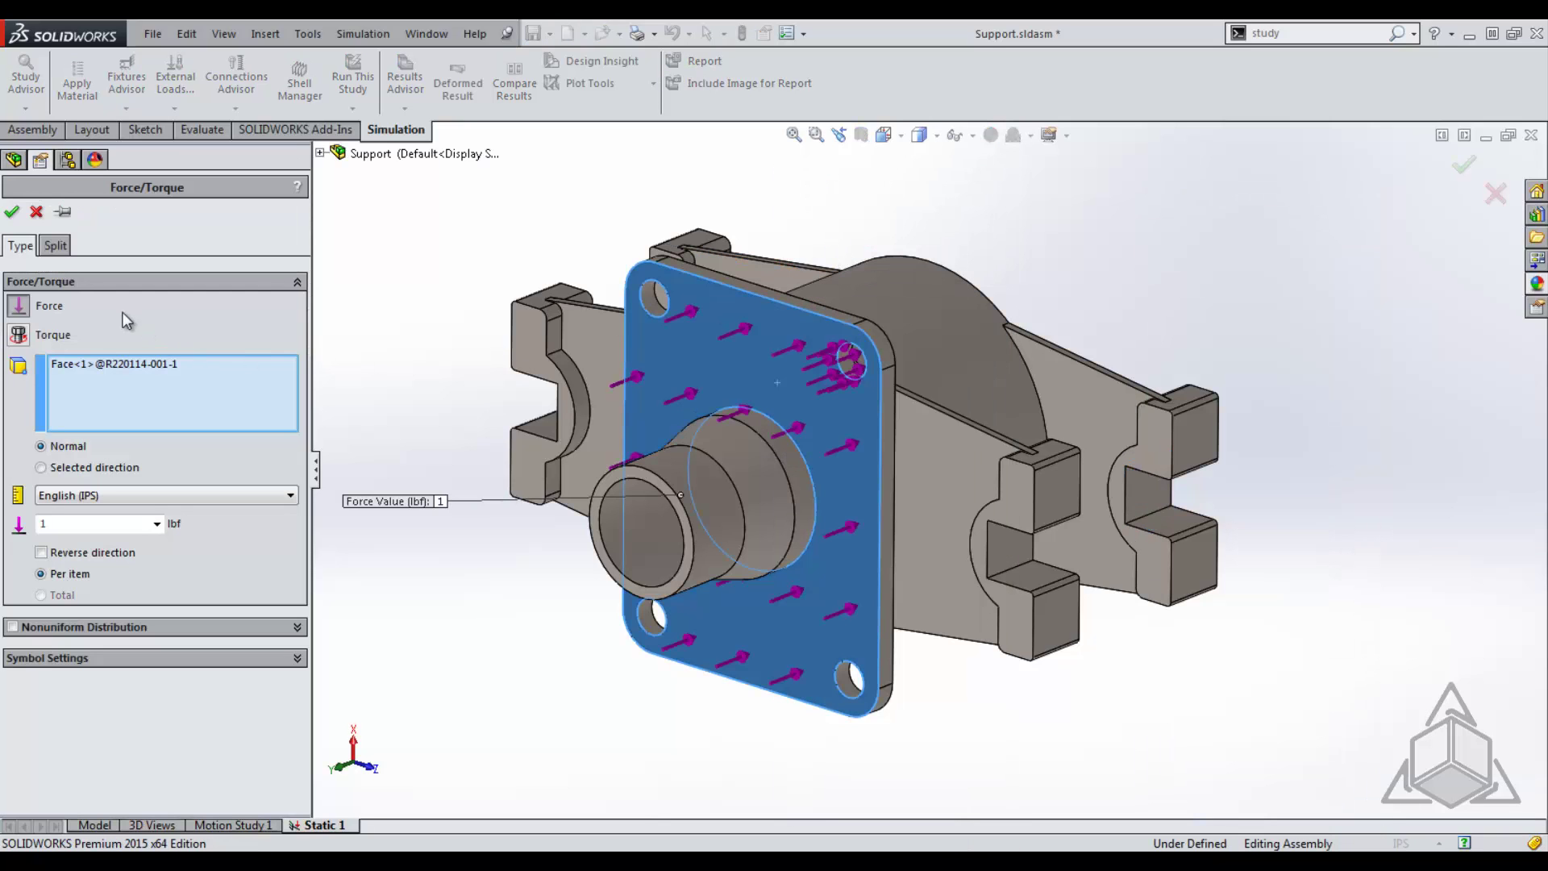
{"action": "double_click", "coordinate": [54, 523]}
{"action": "type", "text": "250"}
{"action": "left_click", "coordinate": [12, 212]}
- Apply a Fixed Geometry fixture to the inner slot faces at the ends of the four bracket arms
{"action": "left_click", "coordinate": [1153, 494]}
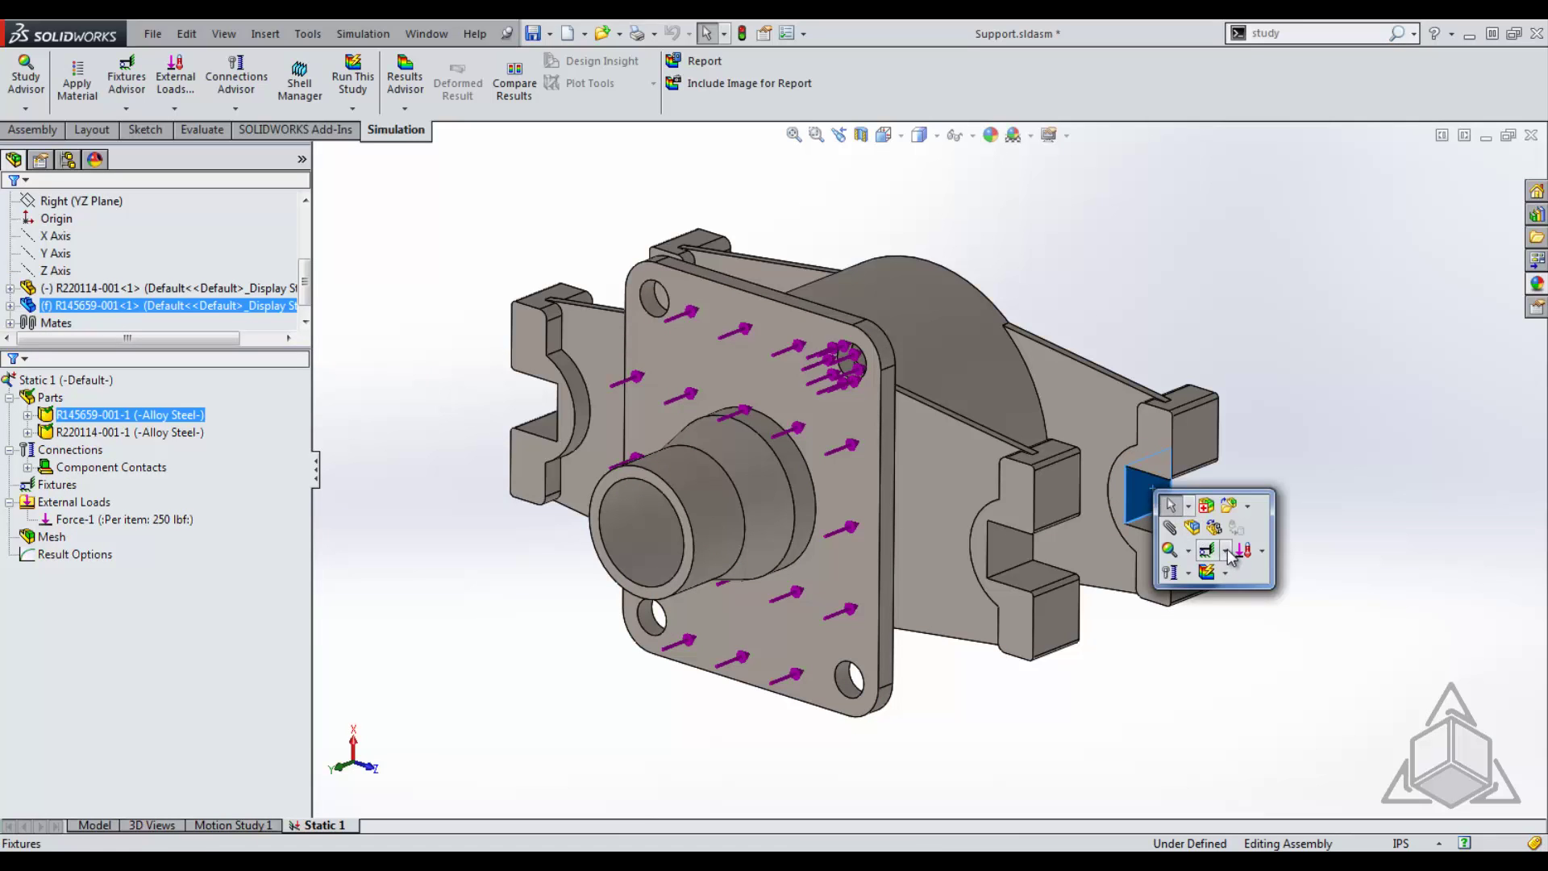
{"action": "left_click", "coordinate": [1226, 551]}
{"action": "left_click", "coordinate": [1246, 593]}
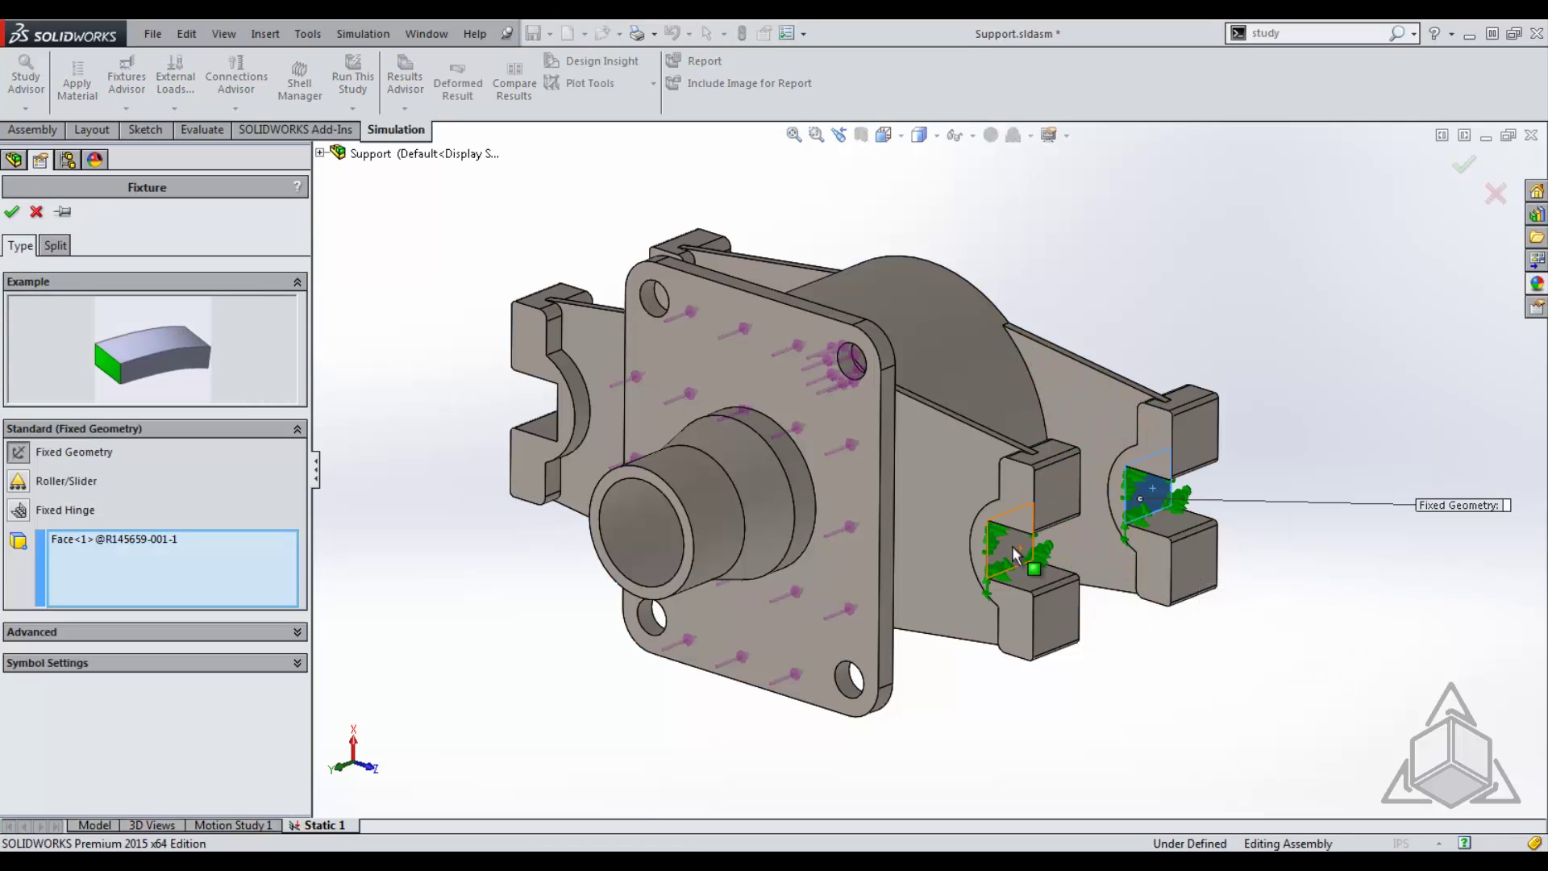
{"action": "left_click", "coordinate": [1013, 545]}
{"action": "middle_click_drag", "start_coordinate": [934, 665], "coordinate": [1161, 642]}
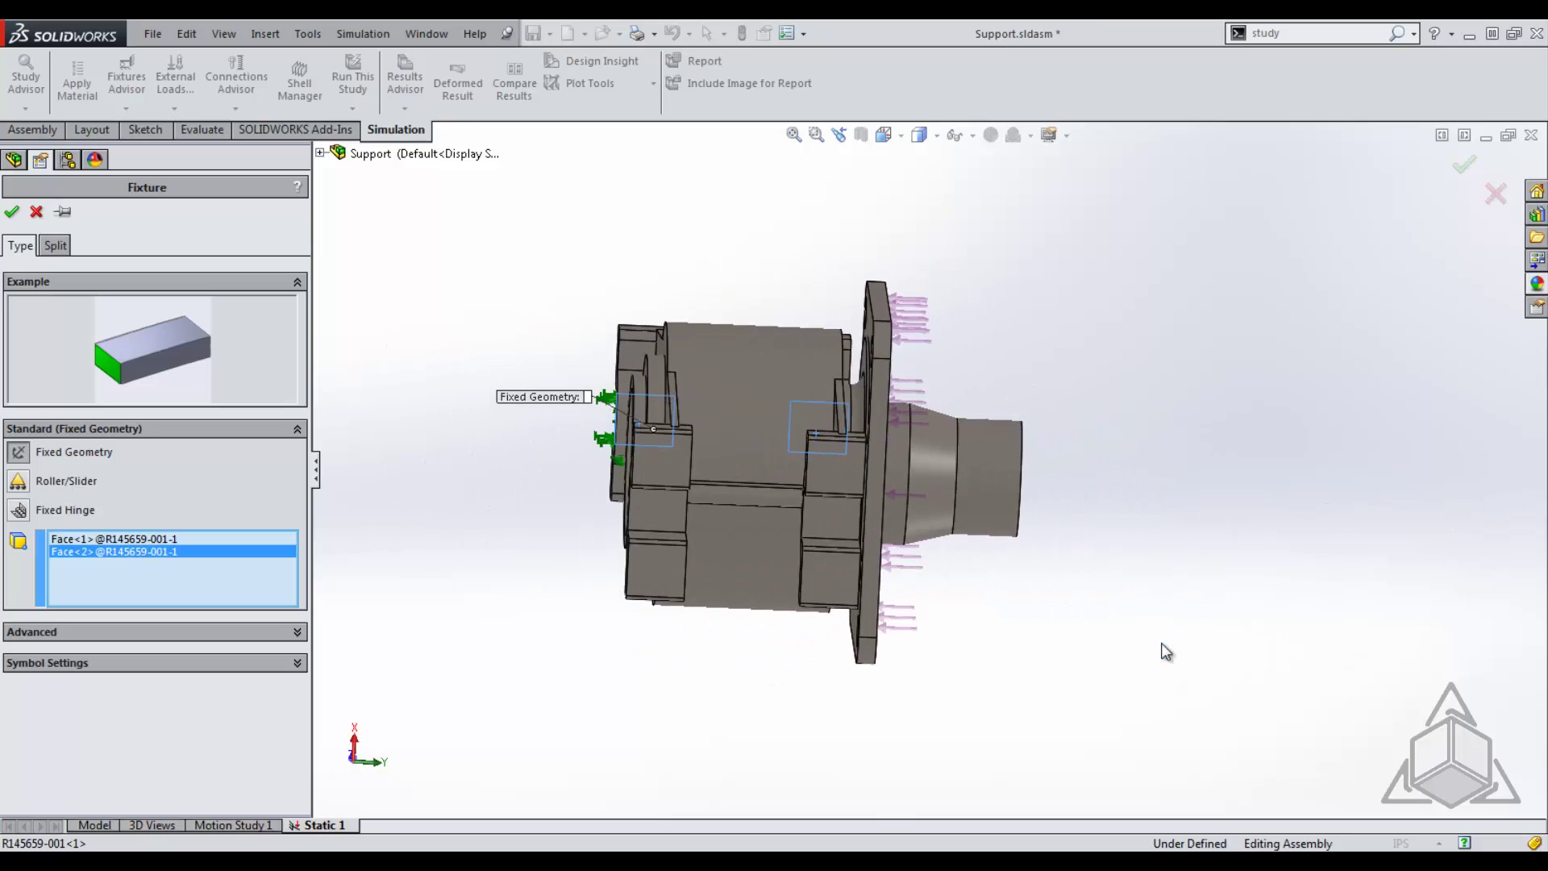
{"action": "left_click", "coordinate": [831, 517]}
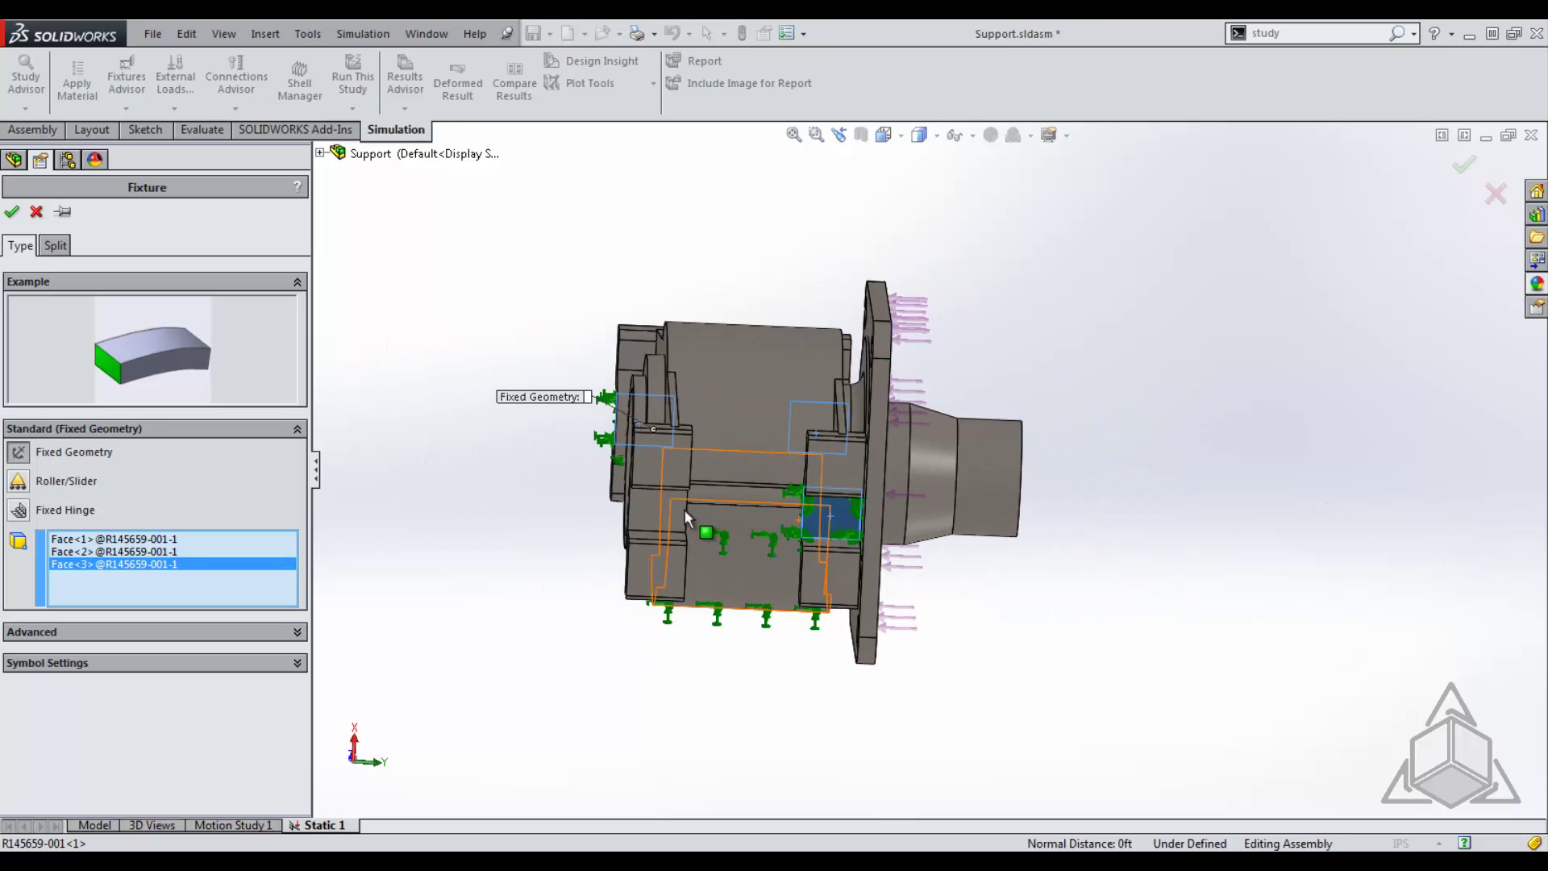
{"action": "left_click", "coordinate": [12, 211]}
- Mesh the assembly with the default settings and run the static study
{"action": "right_click_drag", "start_coordinate": [1151, 457], "coordinate": [1176, 450]}
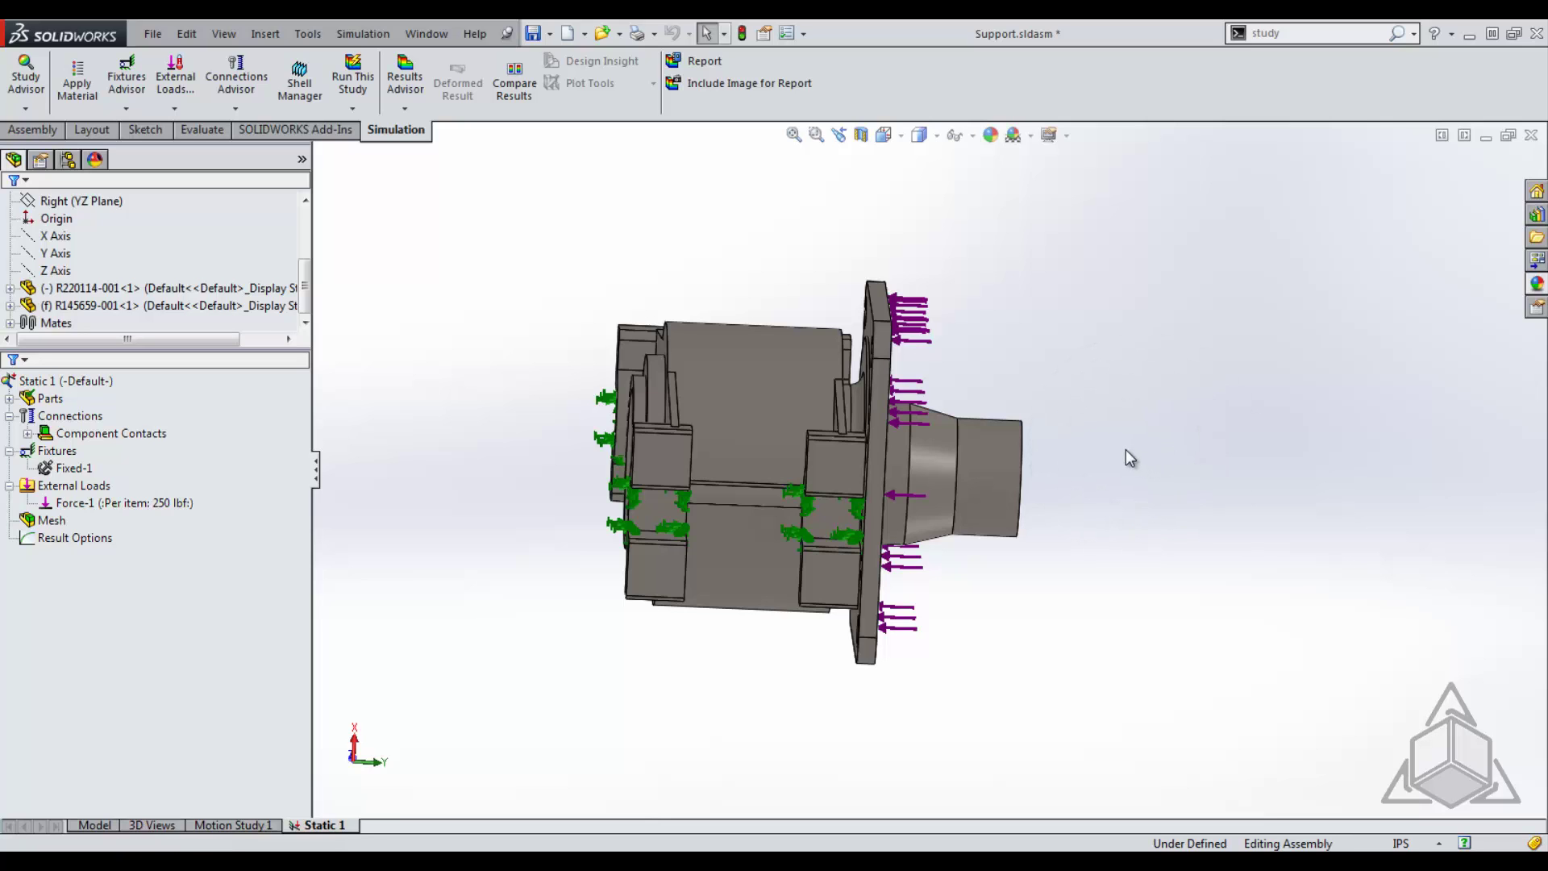
{"action": "key", "text": "Return"}
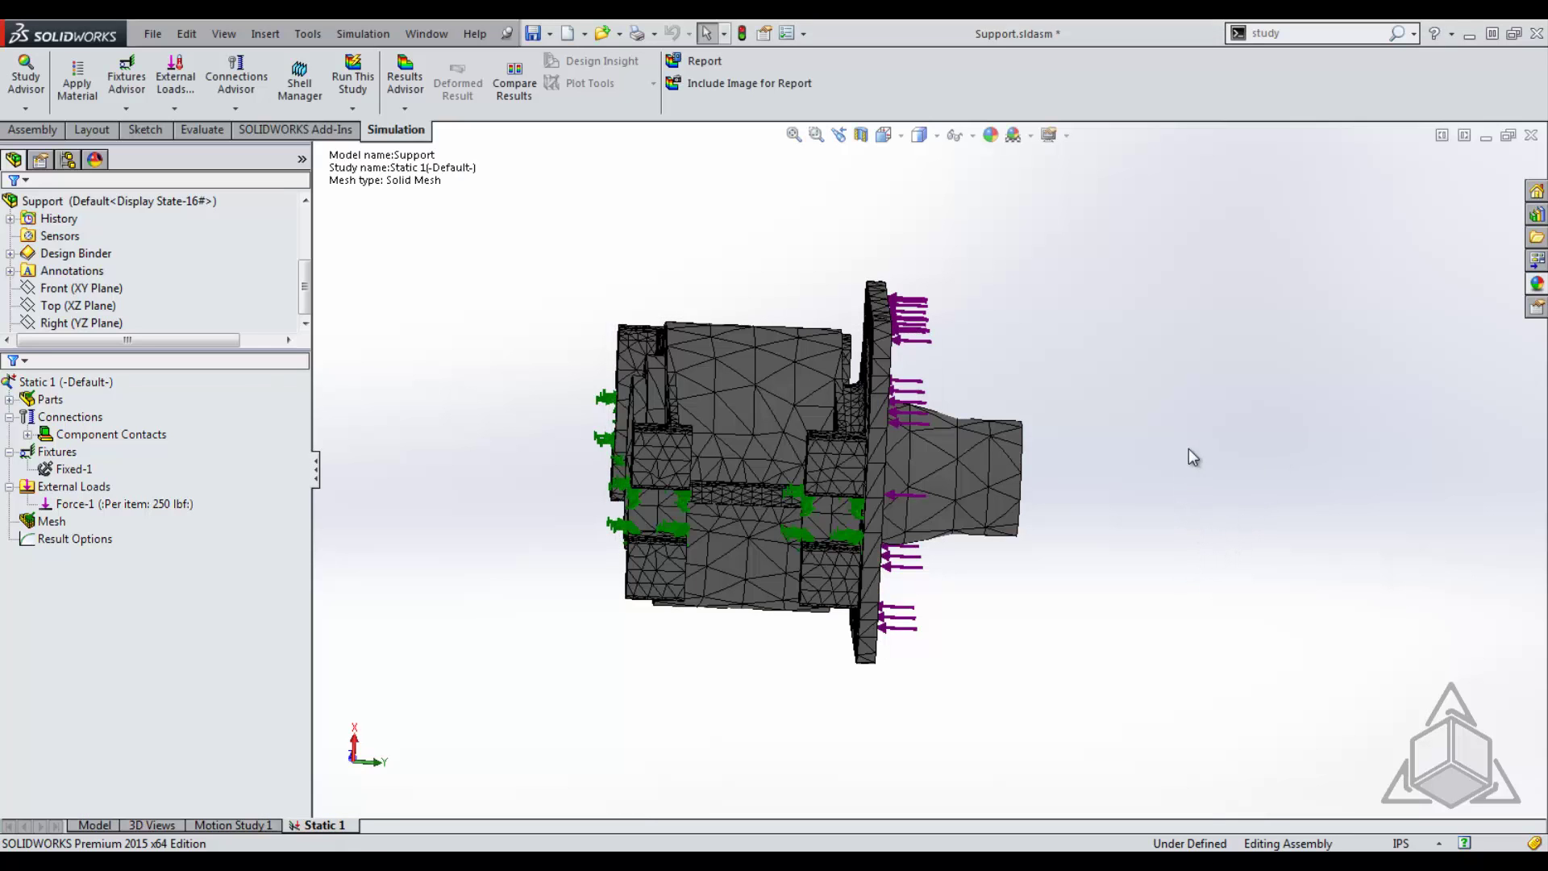
{"action": "right_click", "coordinate": [1195, 409]}
{"action": "left_click", "coordinate": [1176, 579]}
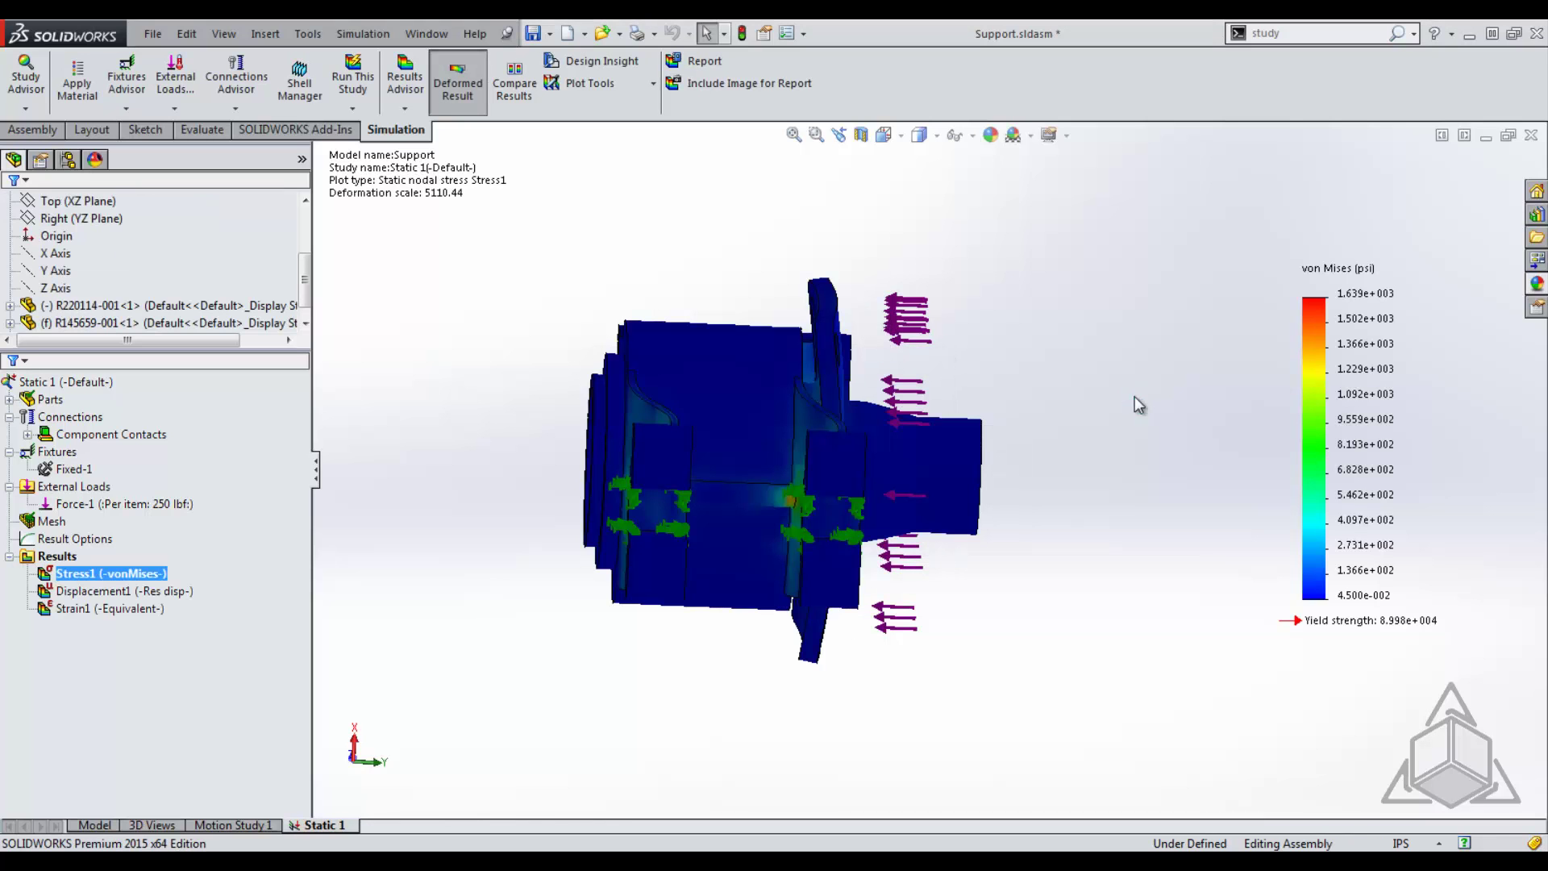
{"action": "middle_click_drag", "start_coordinate": [1054, 615], "coordinate": [986, 617]}
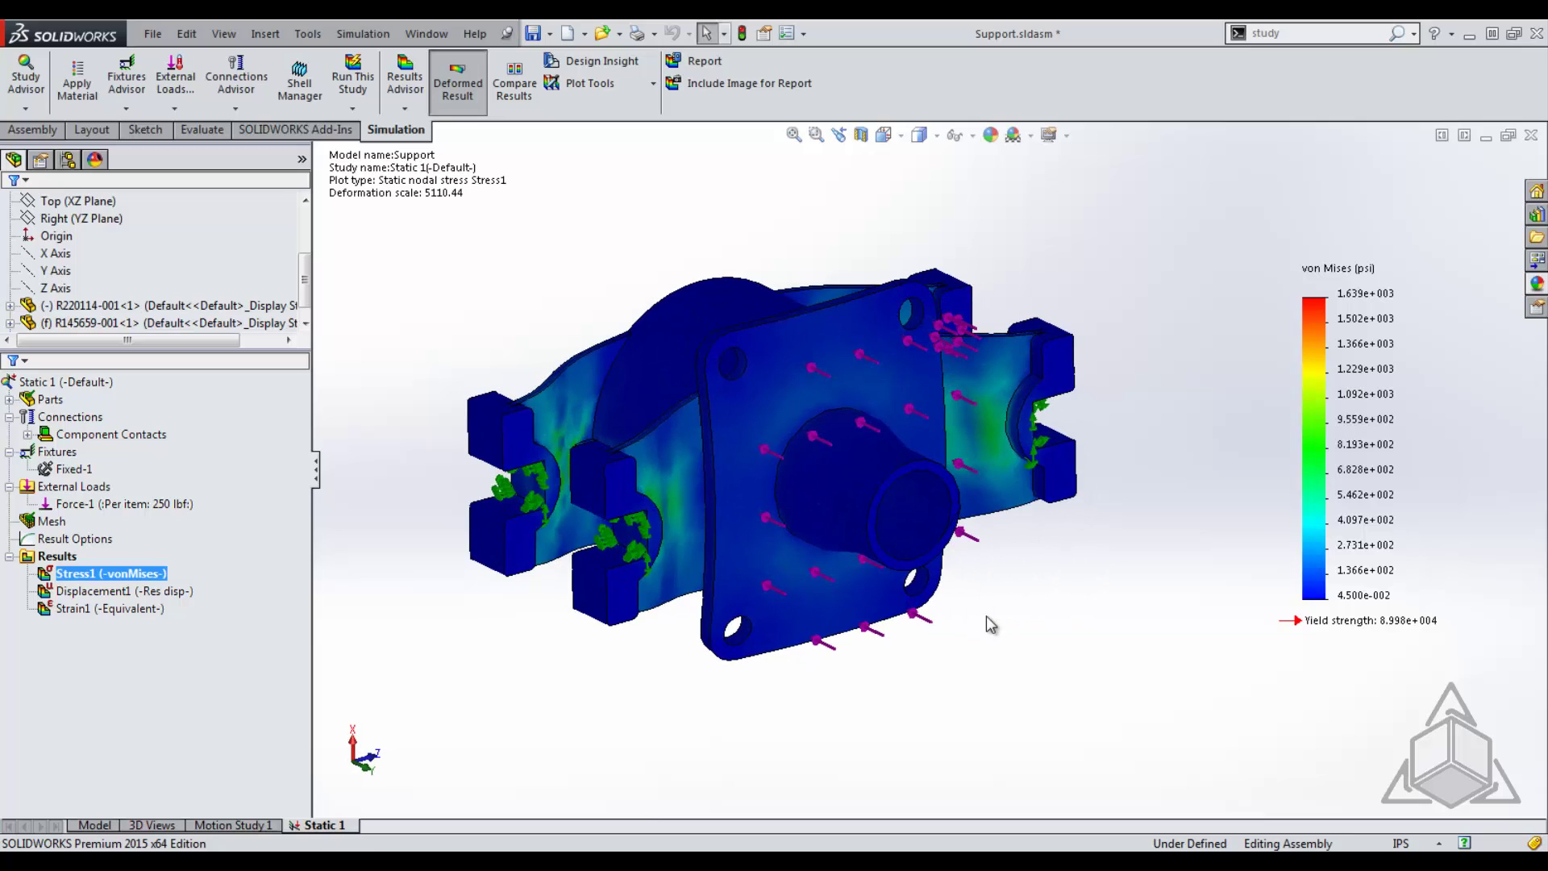